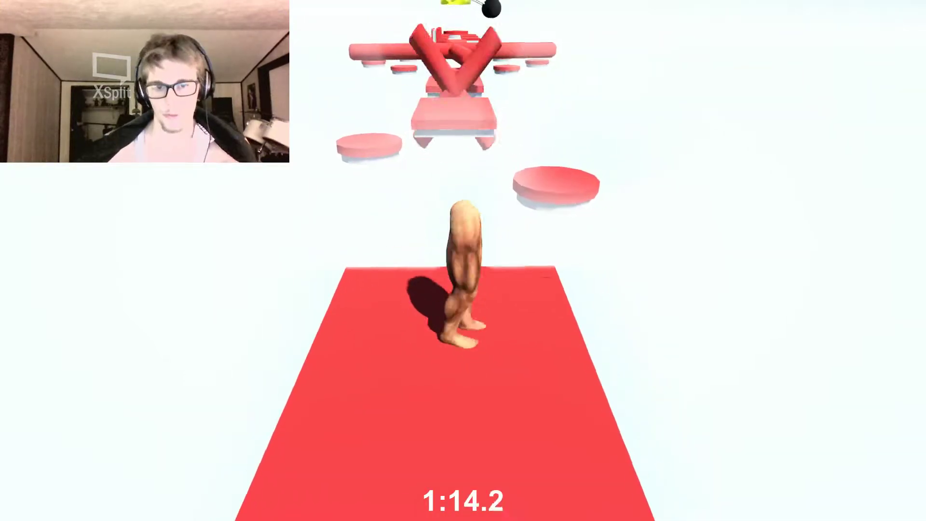
# Step: Walk and turn the legs along the red runway until they fall off the edge
pyautogui.press('a')
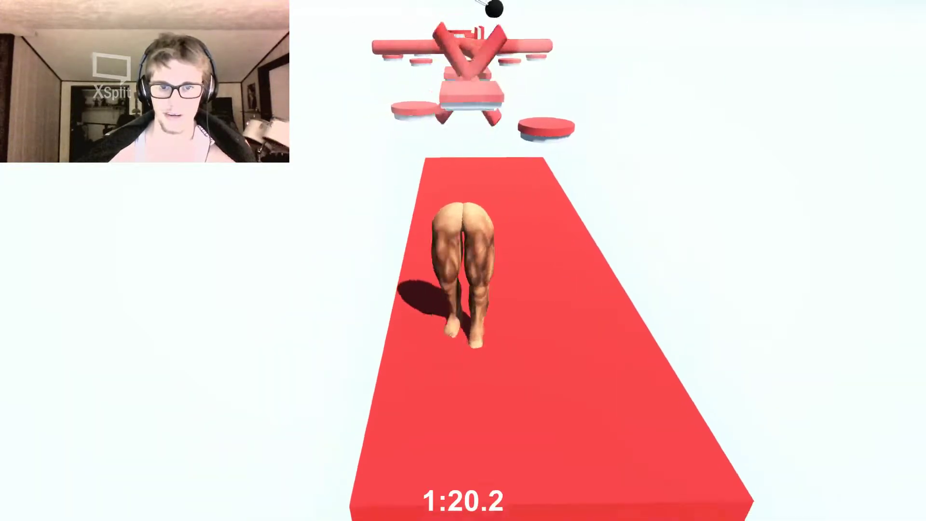
pyautogui.press('d')
pyautogui.press('w')
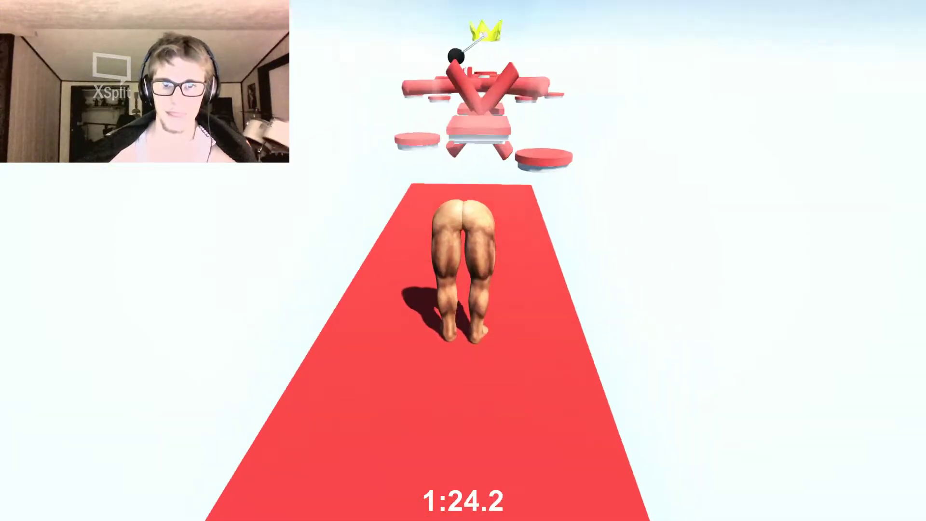
pyautogui.press('a')
pyautogui.press('d')
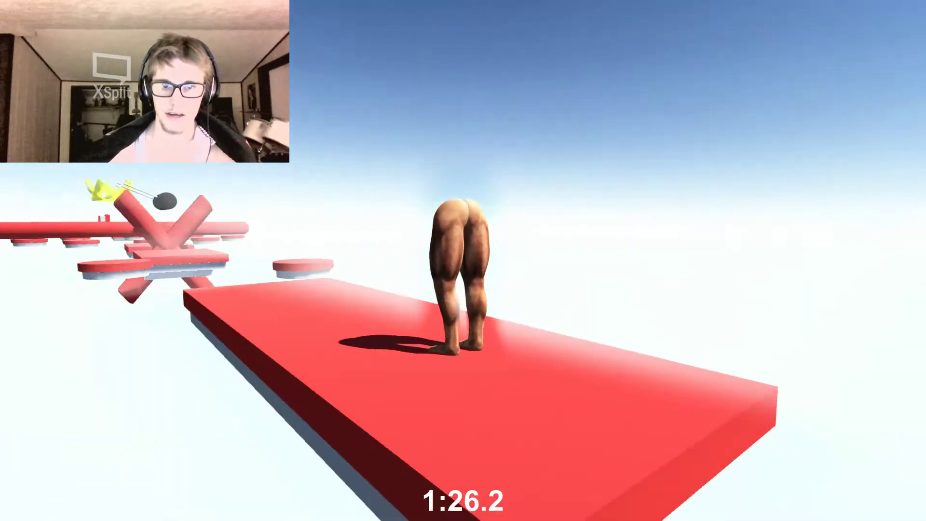
pyautogui.press('w')
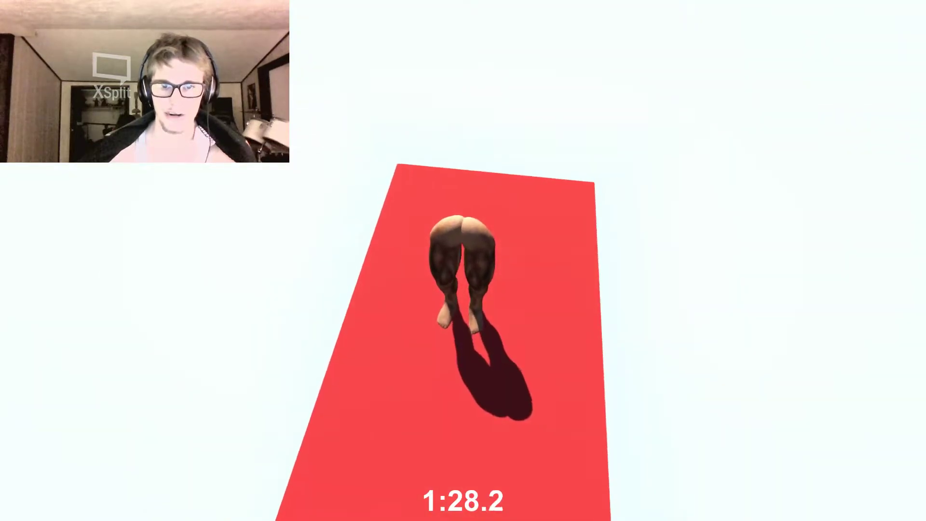
pyautogui.press('d')
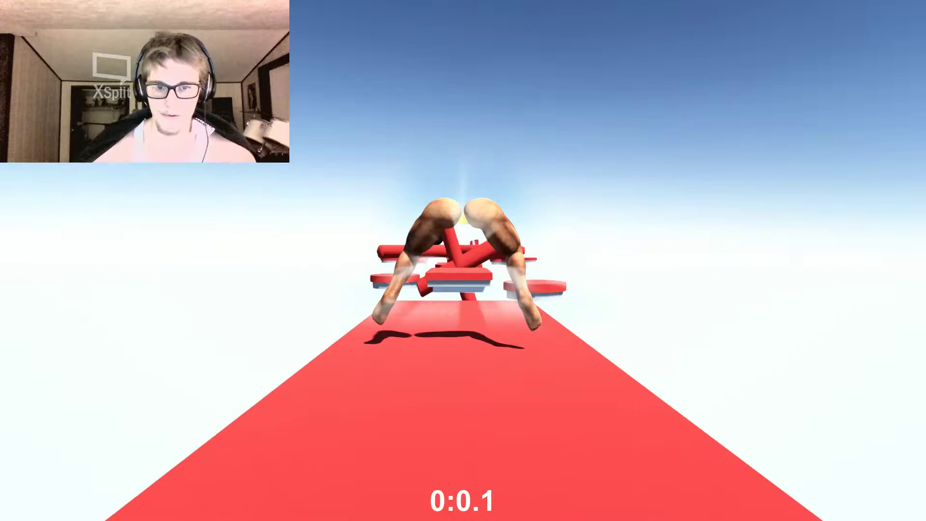
# Step: Walk down the runway and hop across the red discs toward the spinning bars
pyautogui.press('w')
pyautogui.press('space')
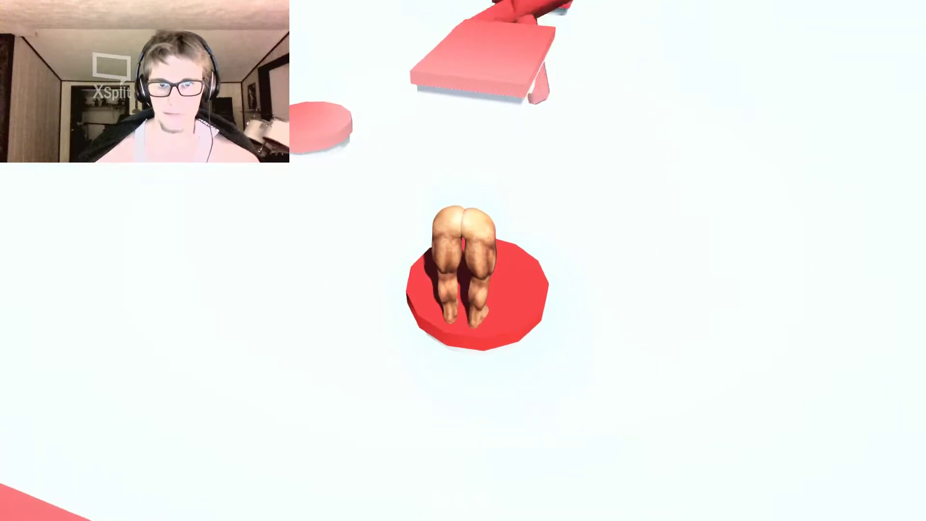
pyautogui.press('w')
pyautogui.press('space')
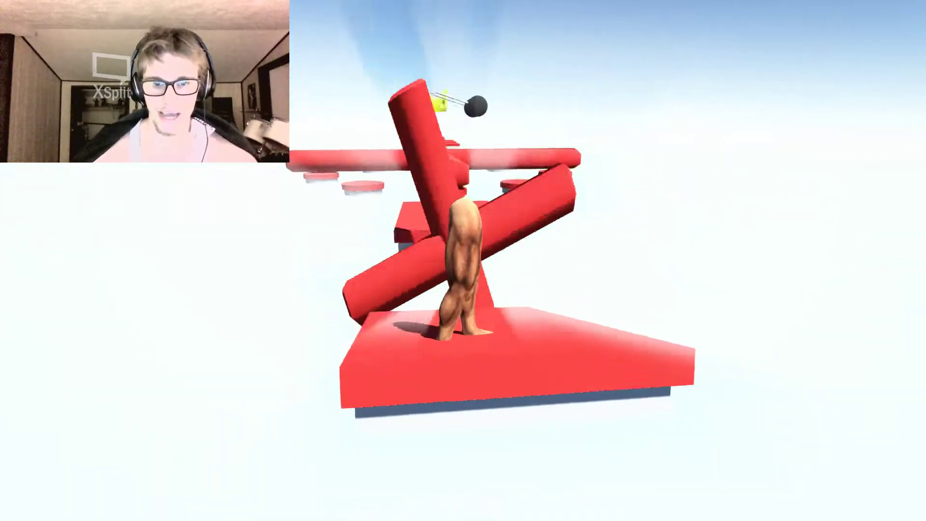
pyautogui.press('w')
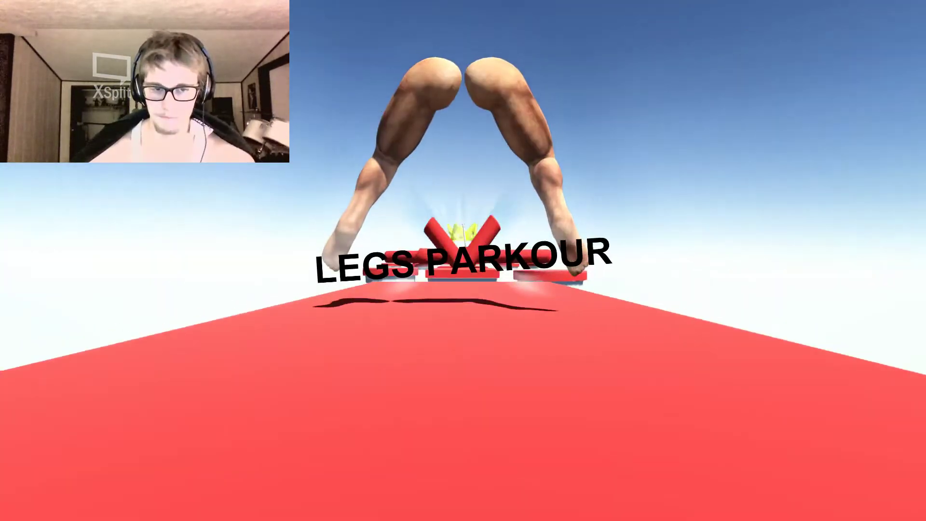
# Step: Start another run and jump from the runway across the discs to the cross-shaped platforms
pyautogui.press('w')
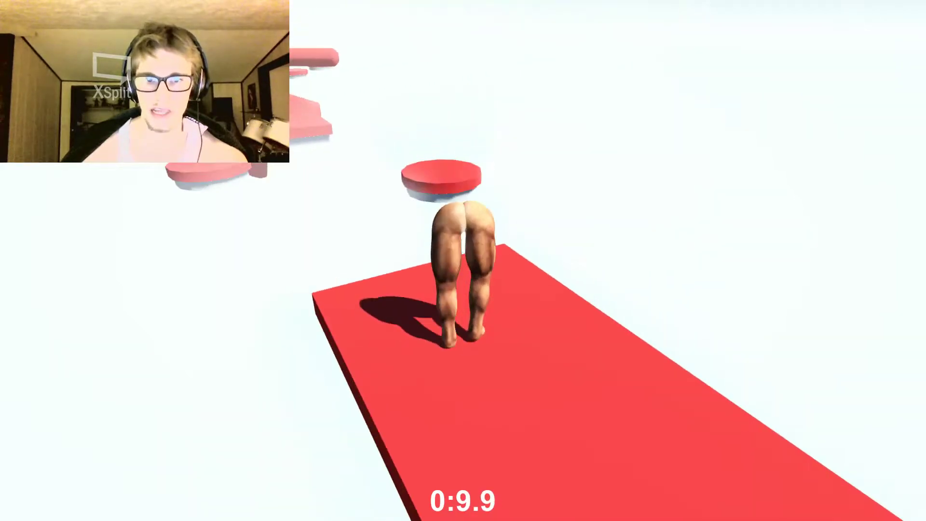
pyautogui.press('space')
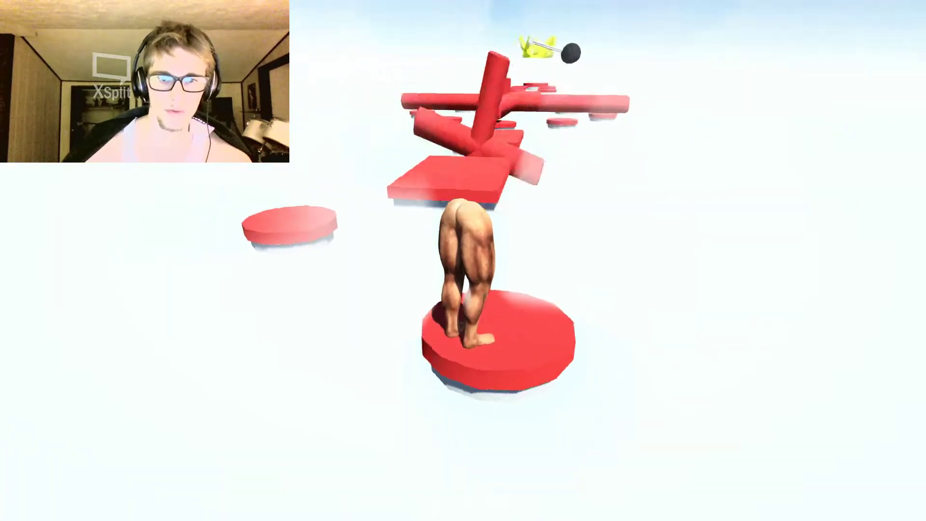
pyautogui.press('space')
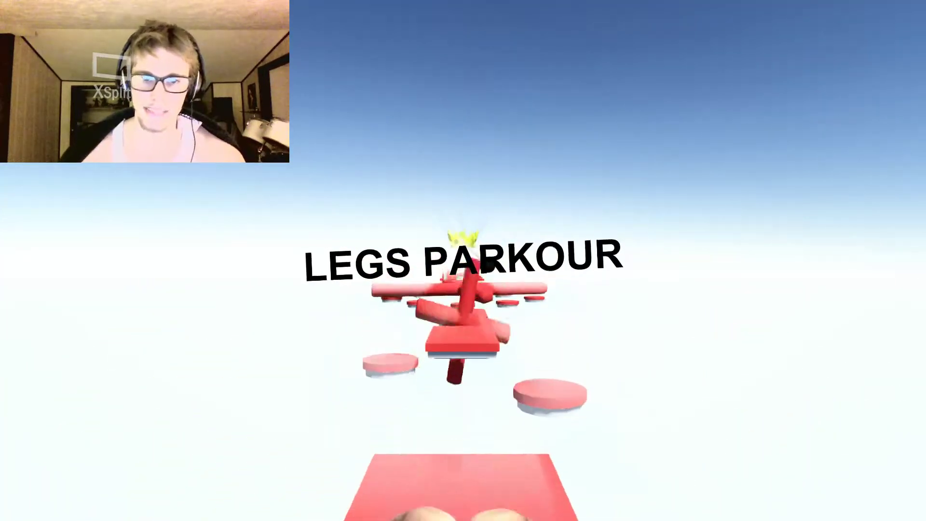
pyautogui.press('space')
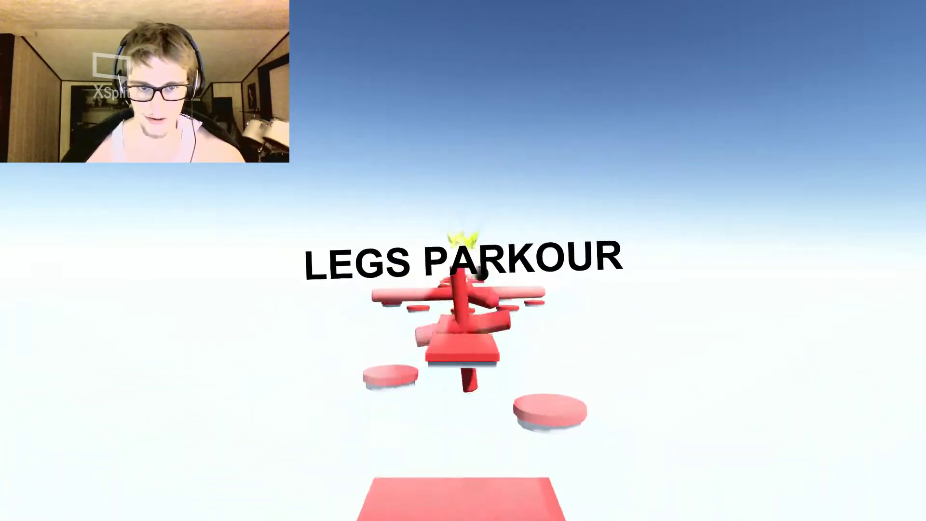
# Step: Run down the walkway and jump across the disc onto the square platform
pyautogui.press('w')
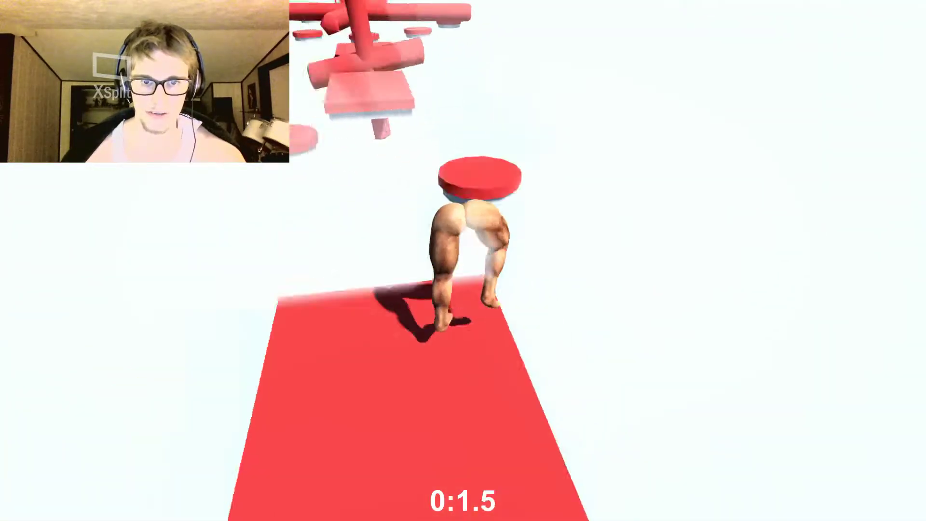
pyautogui.press('space')
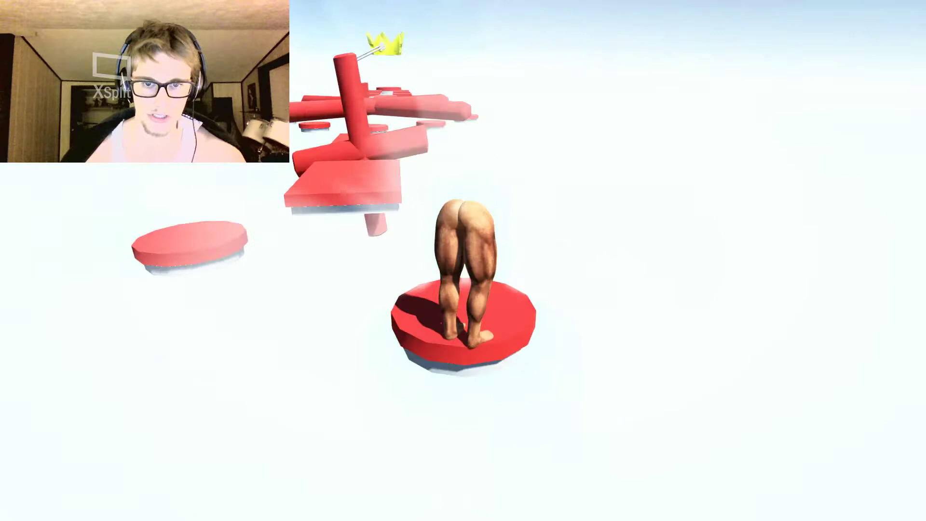
pyautogui.press('space')
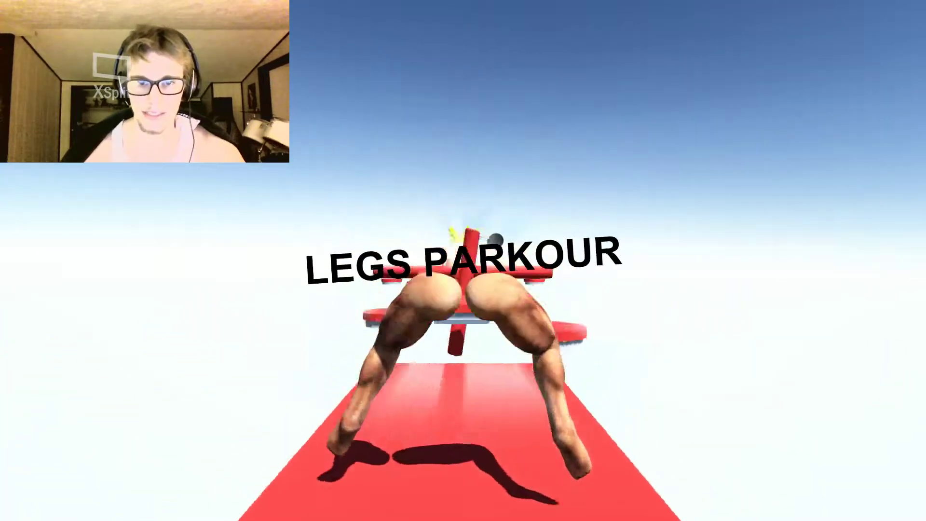
# Step: Start fresh runs along the red plank and jump off the round platform
pyautogui.press('w')
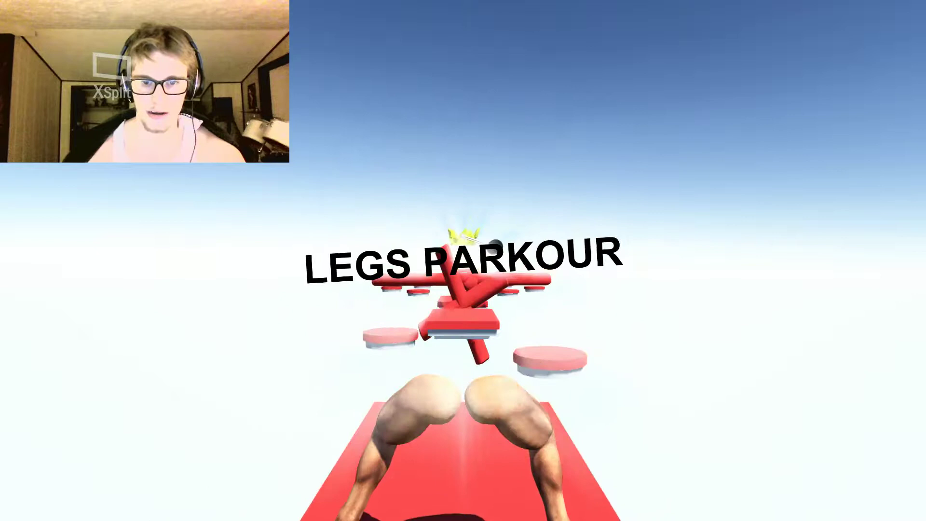
pyautogui.press('w')
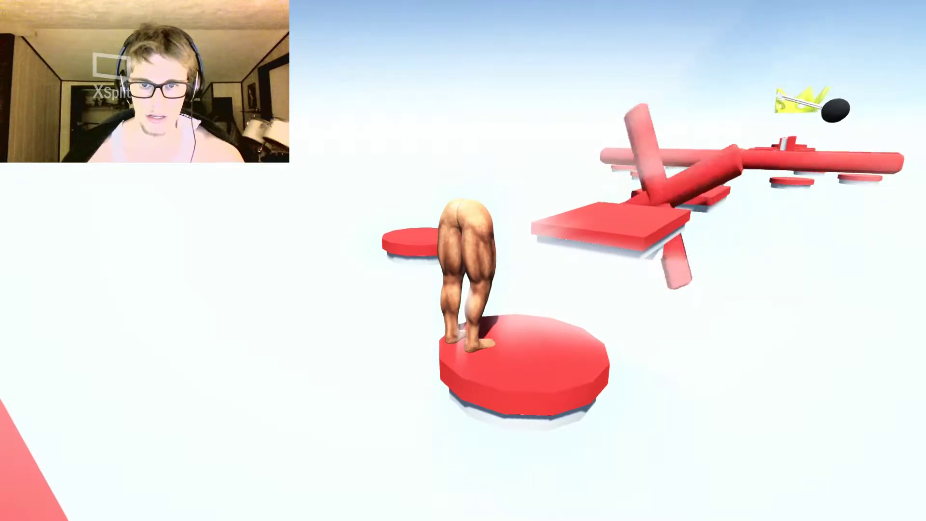
pyautogui.press('w')
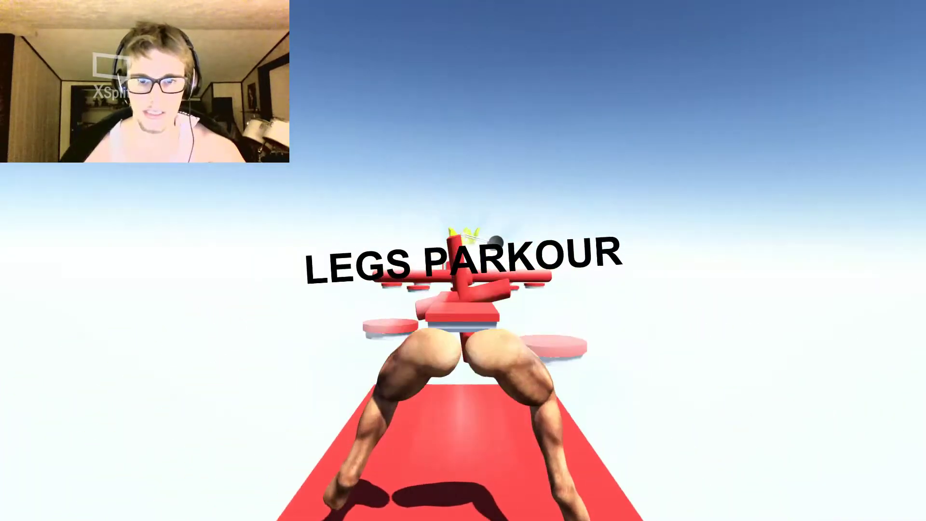
# Step: Leap to the disc and the square red platform near the pillar, then start new runs
pyautogui.press('w')
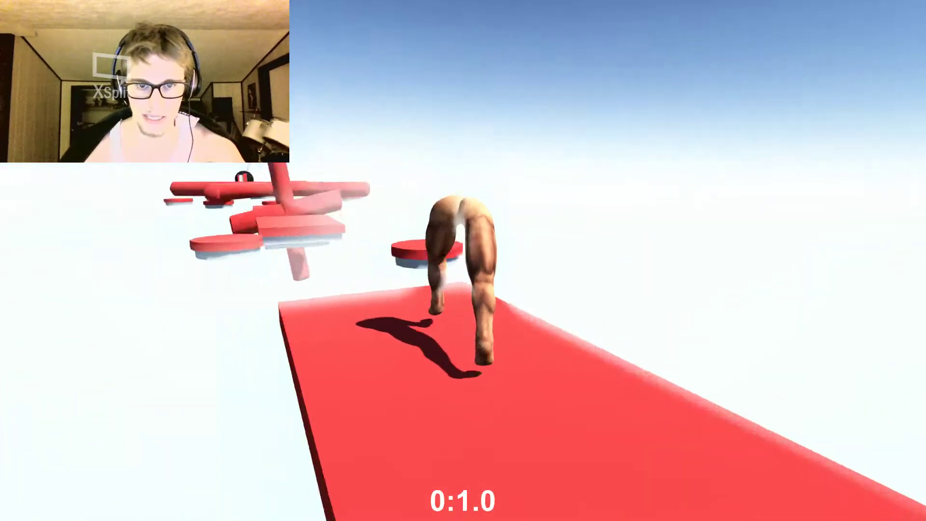
pyautogui.press('space')
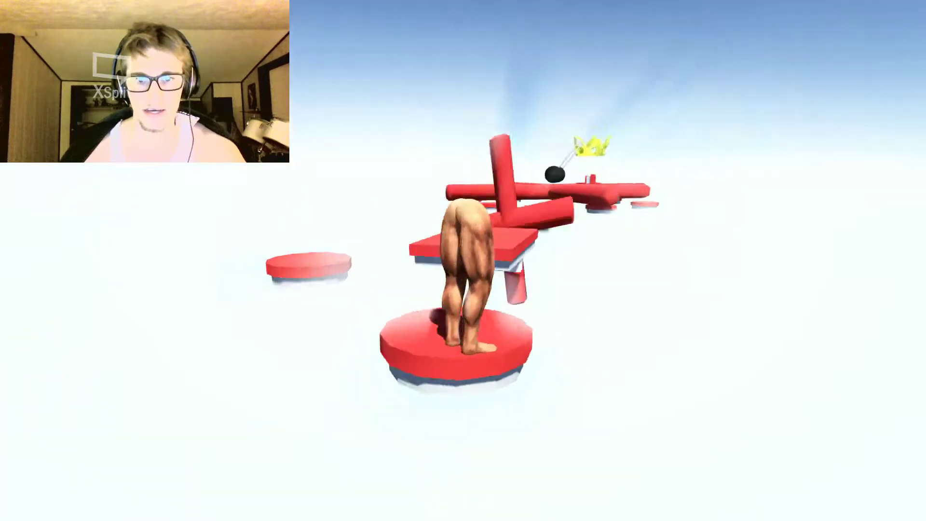
pyautogui.press('space')
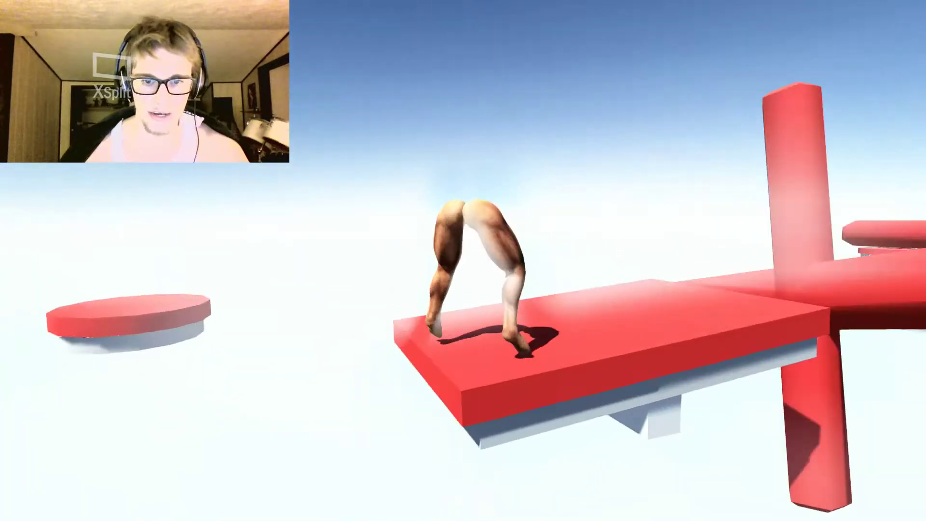
pyautogui.press('w')
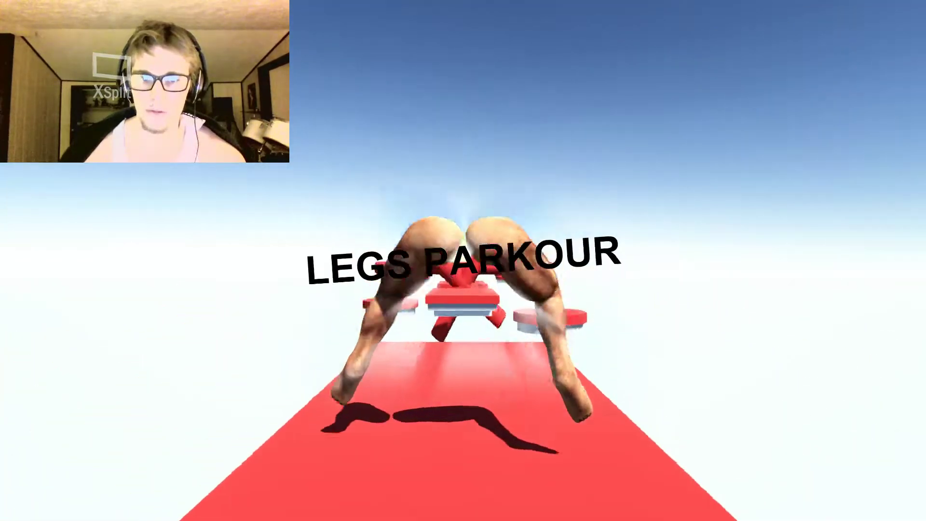
pyautogui.press('w')
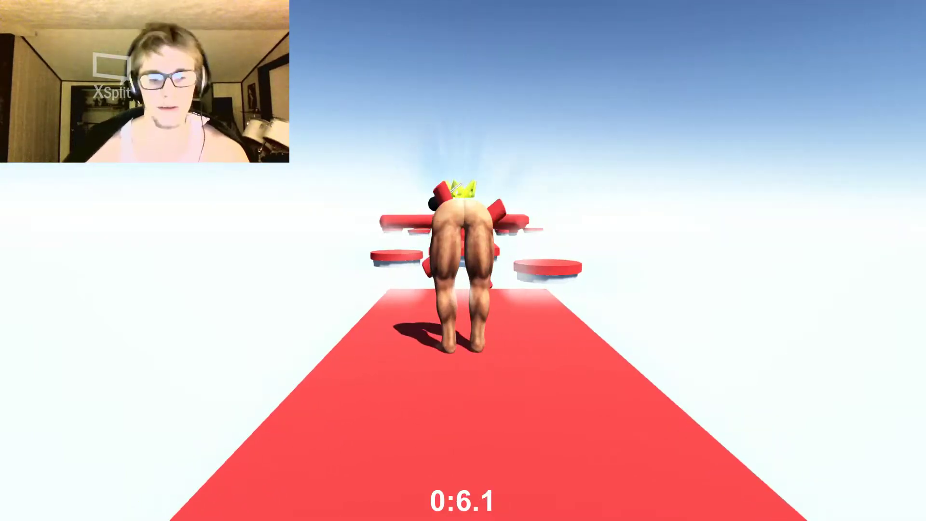
pyautogui.press('w')
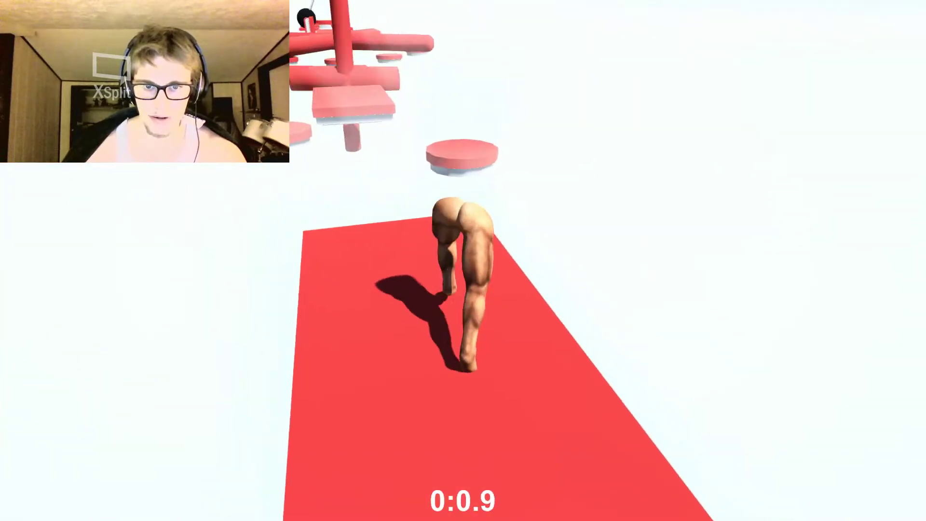
# Step: Jump off the runway onto the discs and across to the X-shaped platform
pyautogui.press('space')
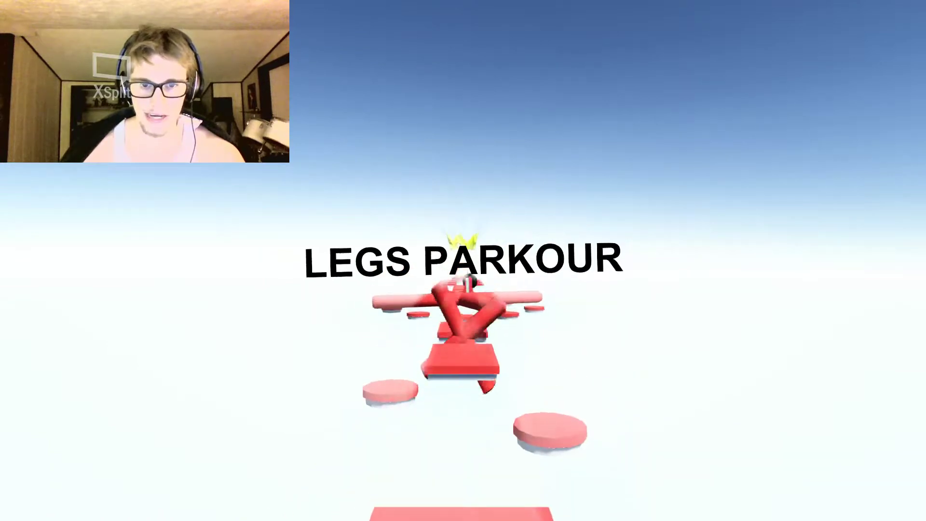
pyautogui.press('space')
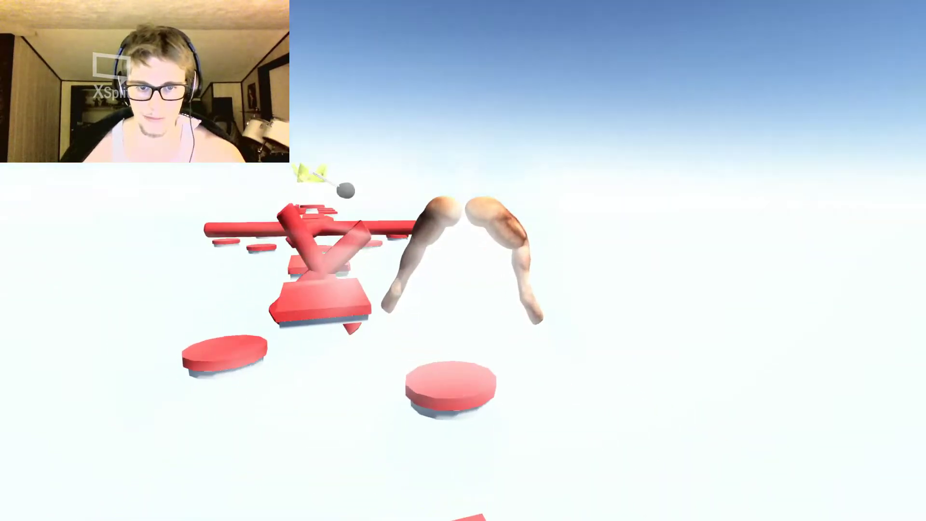
pyautogui.press('space')
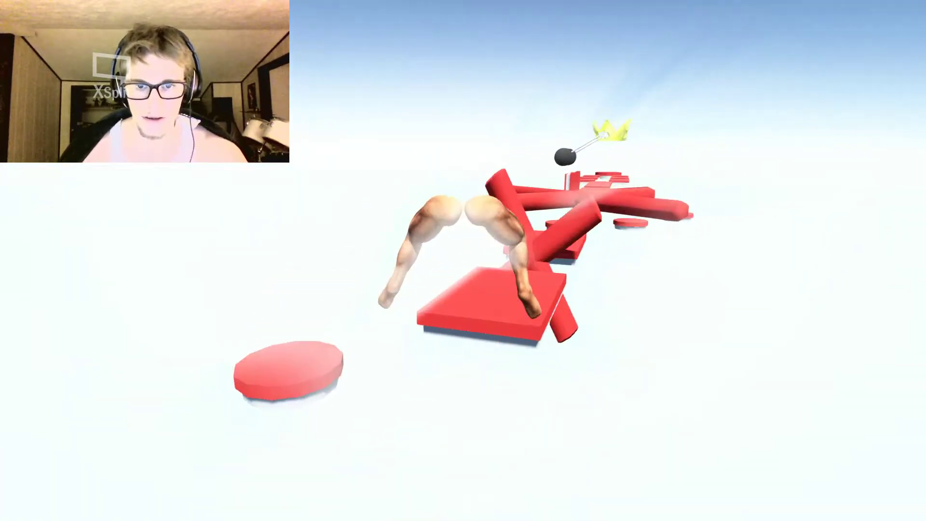
pyautogui.press('space')
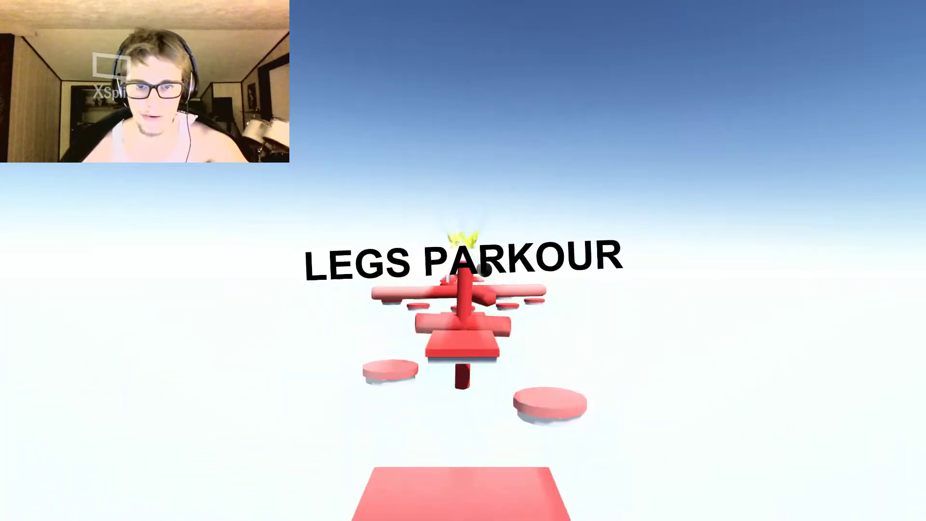
# Step: Run down the path onto a disc, cross the X platforms, and begin a new run
pyautogui.press('w')
pyautogui.press('space')
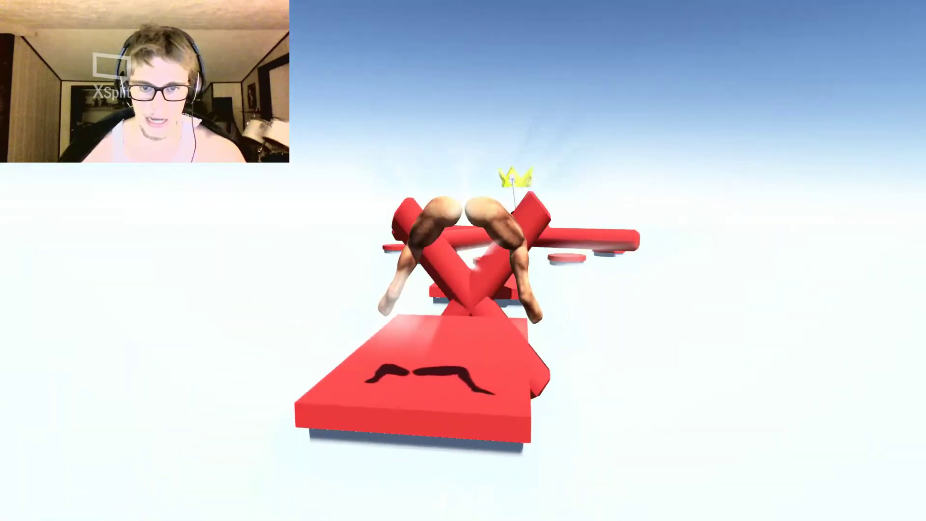
pyautogui.press('w')
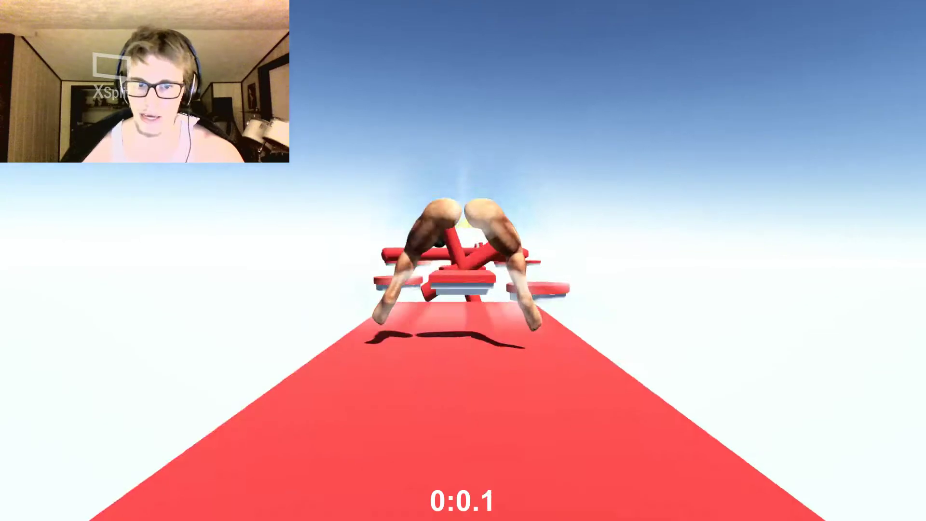
pyautogui.press('w')
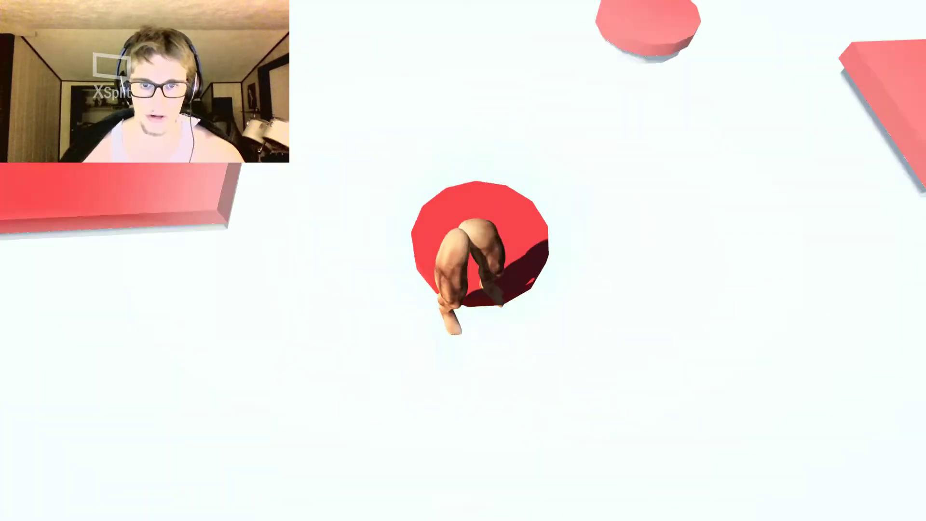
# Step: Hop across the round and rectangular platforms and over the spinning cross until falling
pyautogui.press('w')
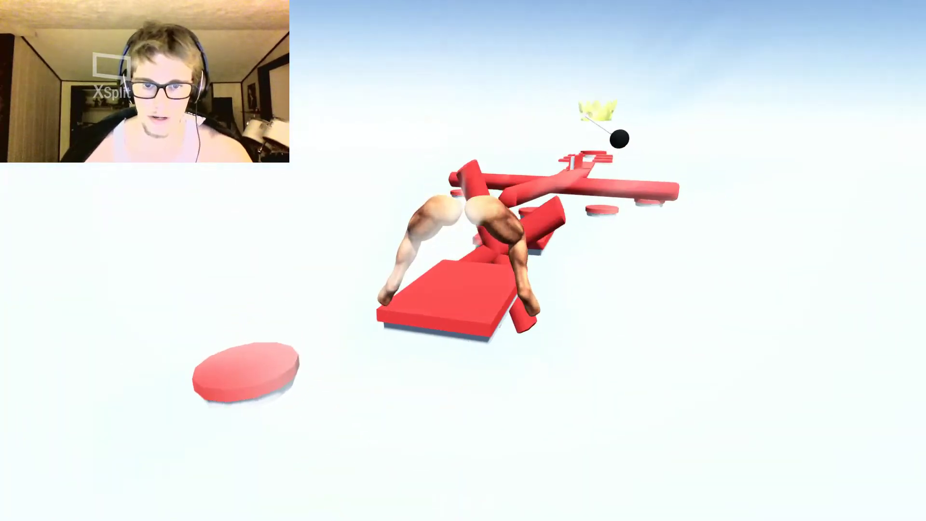
pyautogui.press('w')
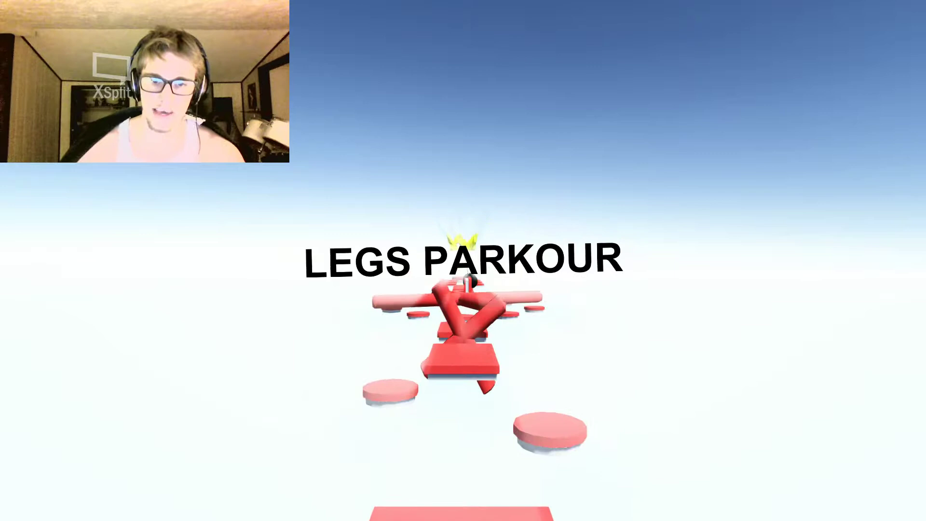
pyautogui.press('space')
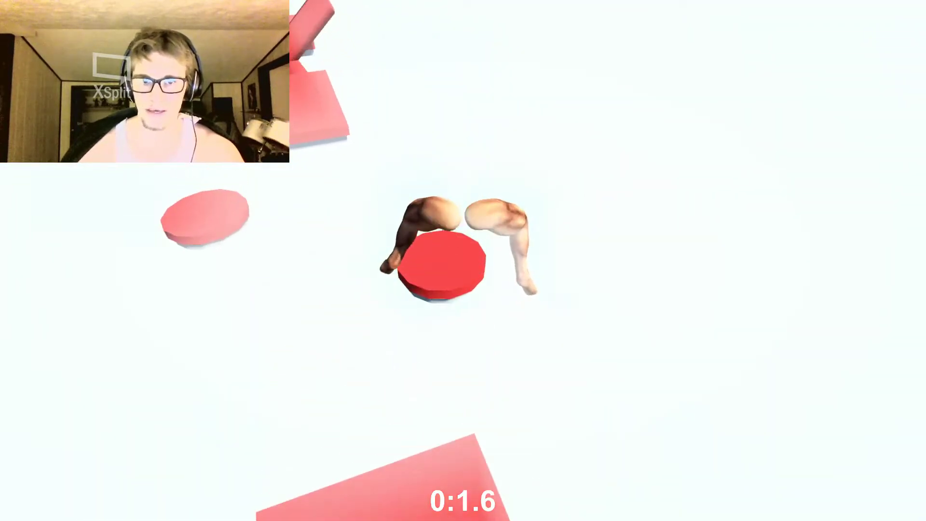
pyautogui.press('space')
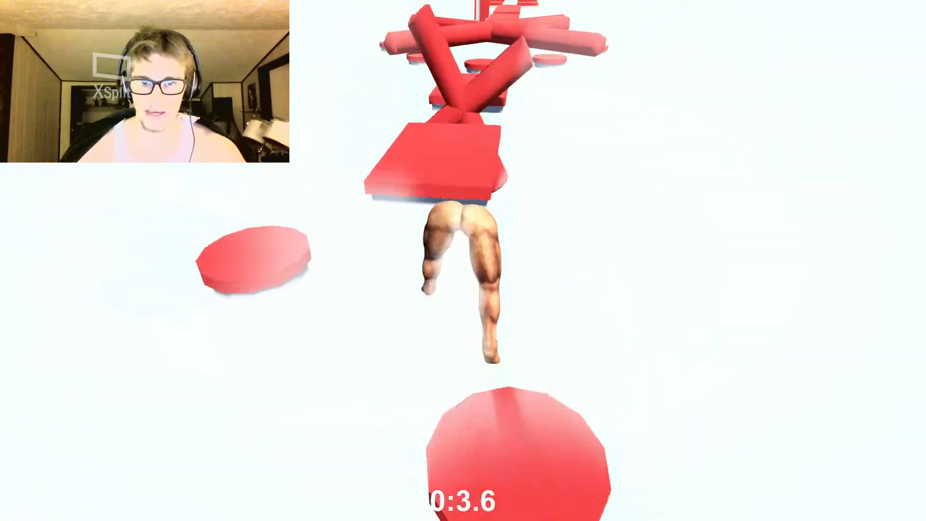
pyautogui.press('space')
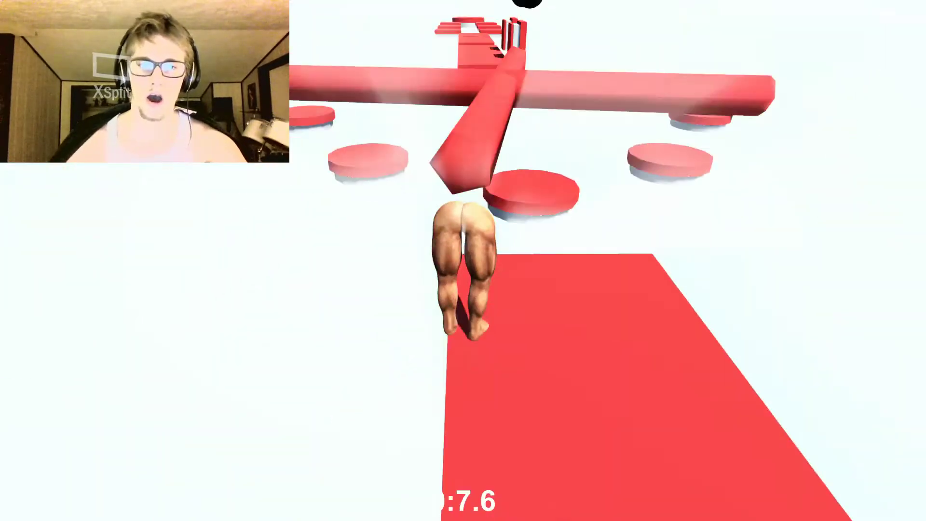
pyautogui.press('w')
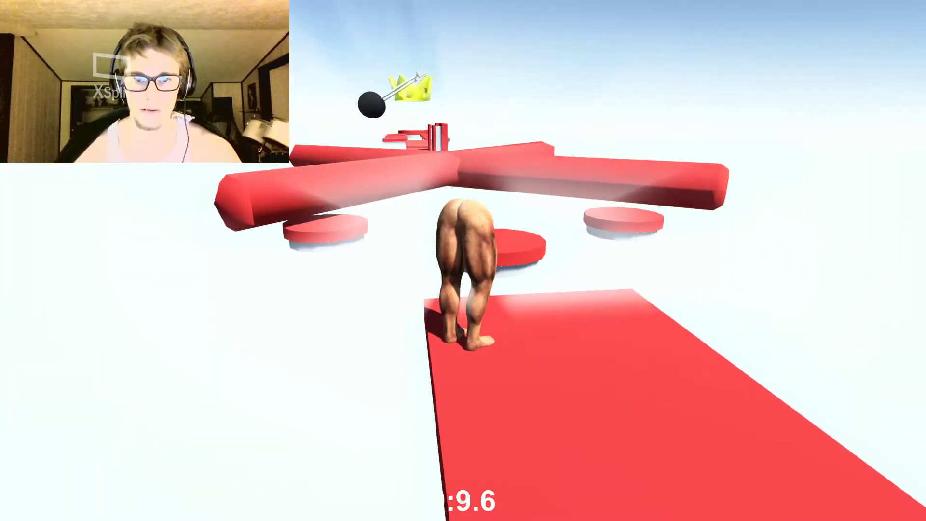
pyautogui.press('space')
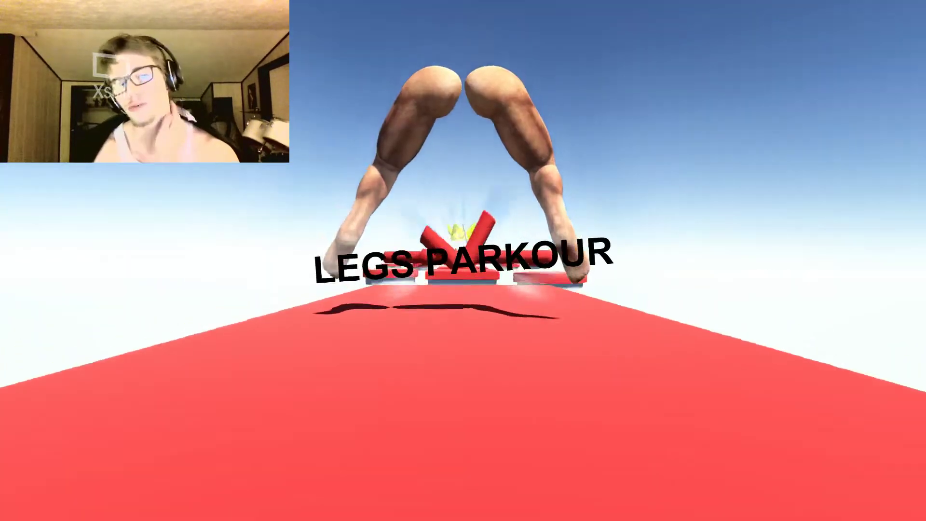
# Step: Sprint down the runway, then hop onto and across the red cross-obstacle platforms
pyautogui.press('w')
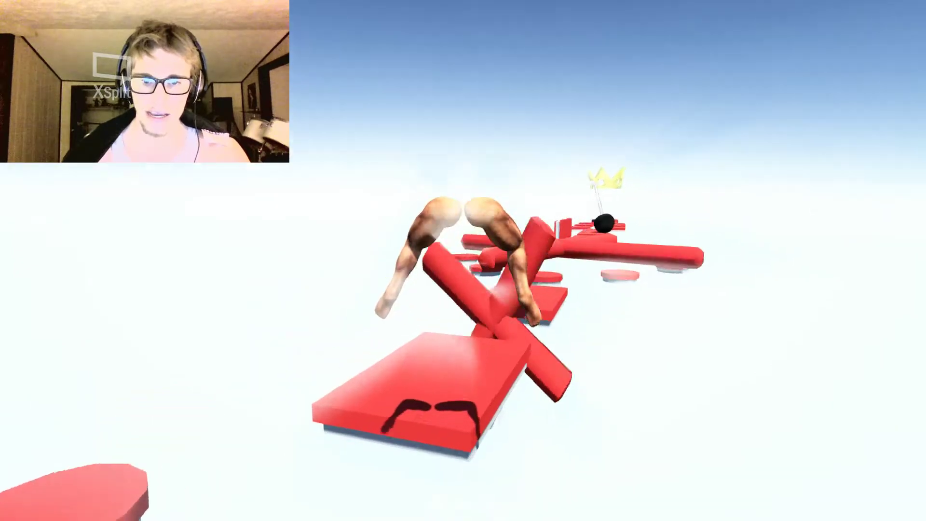
pyautogui.press('w')
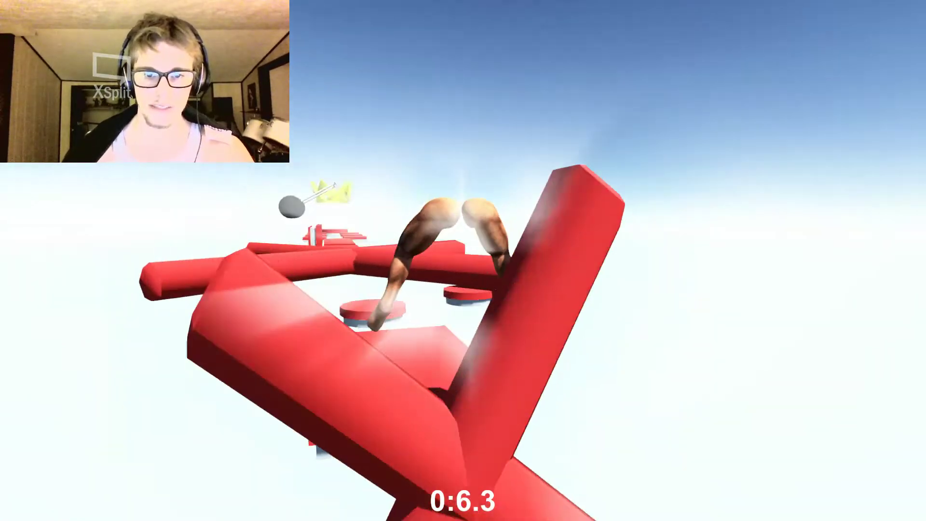
pyautogui.press('w')
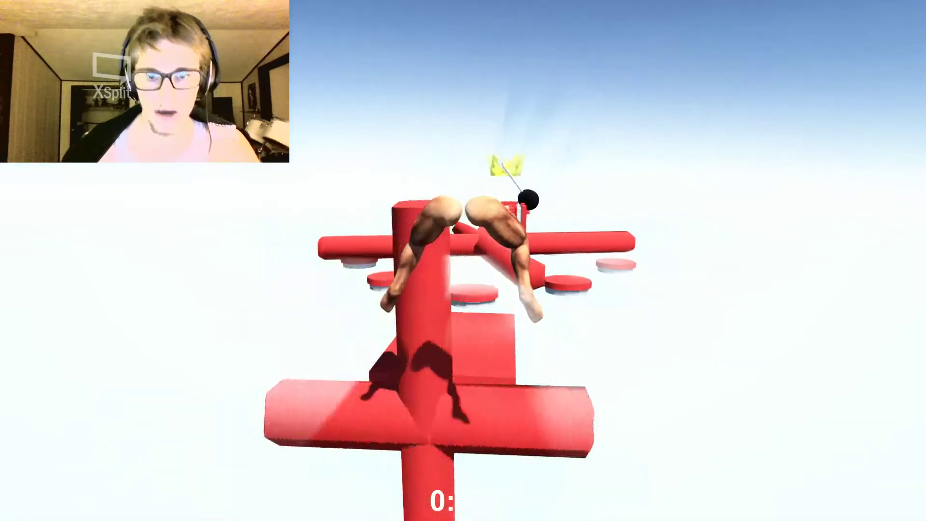
# Step: Walk to the disc, jump onto it, and leap past the red pole toward the next platform
pyautogui.press('w')
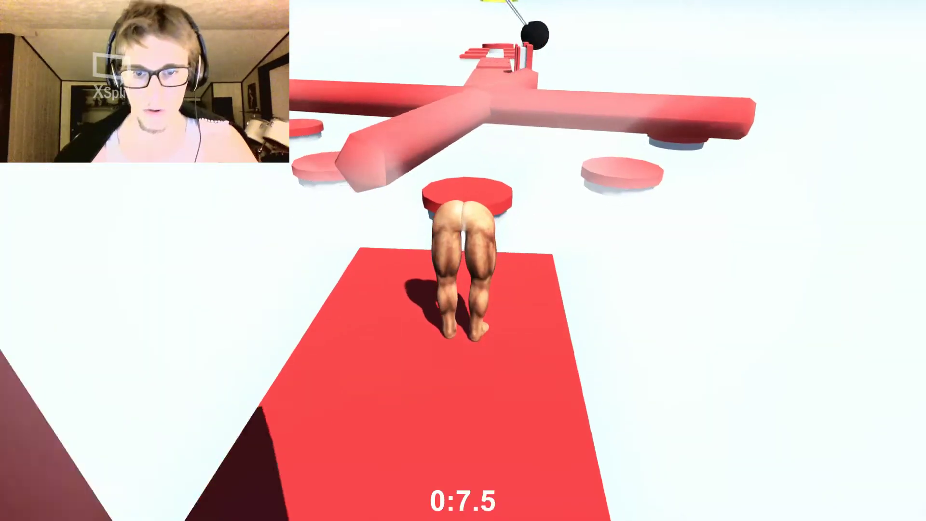
pyautogui.press('w')
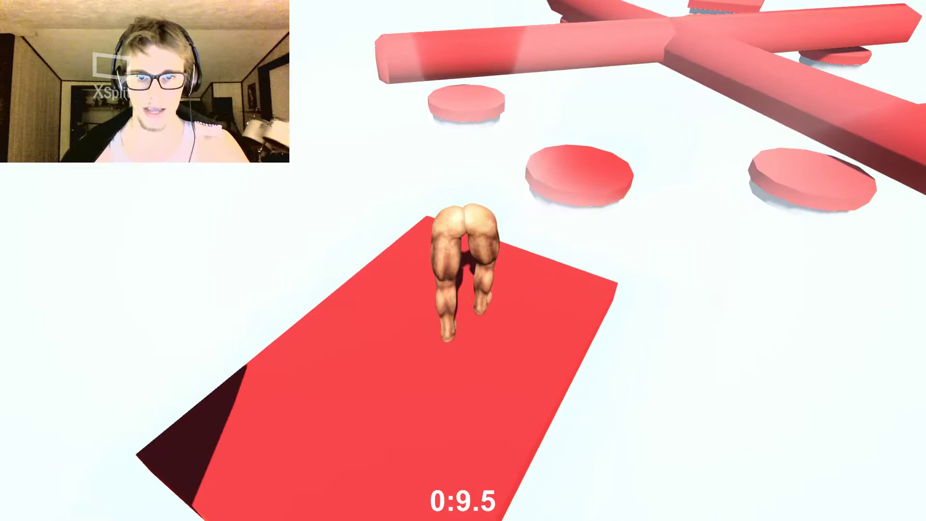
pyautogui.press('space')
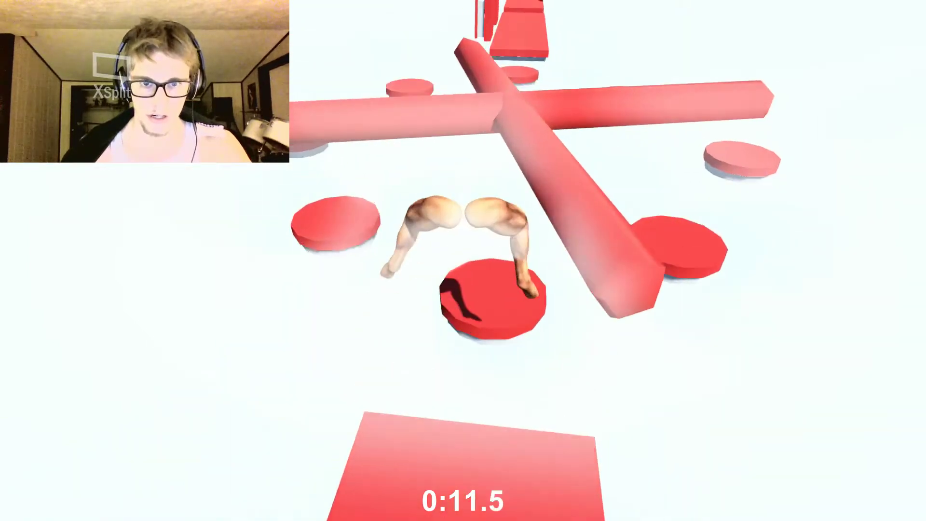
pyautogui.press('space')
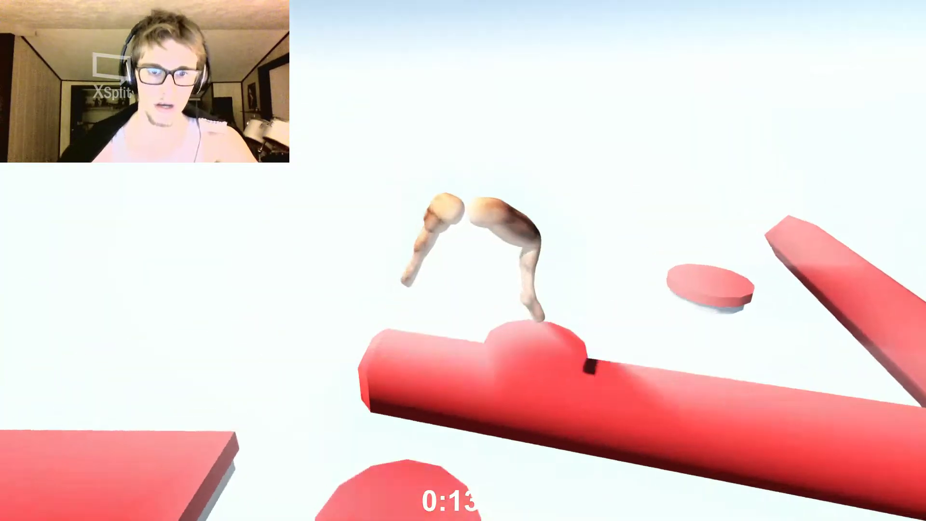
pyautogui.press('space')
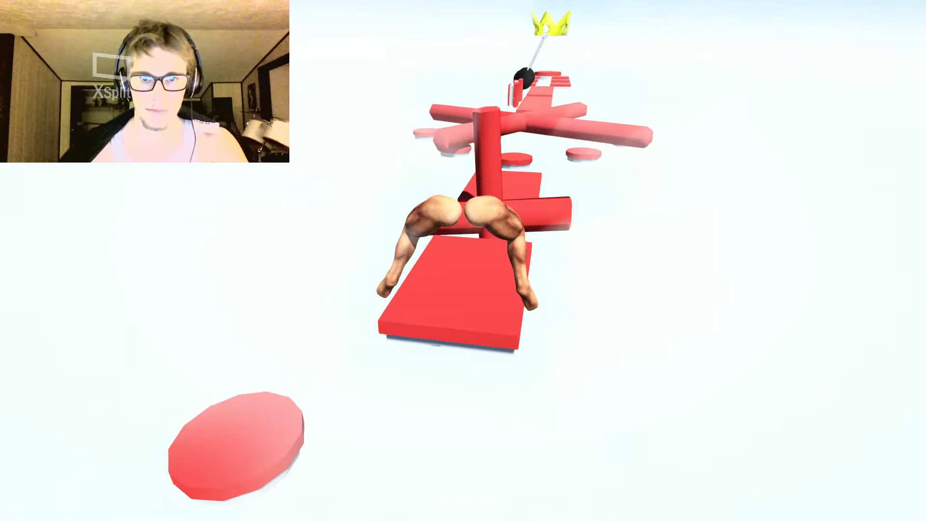
# Step: On a new run, jump onto the rectangular platform and cross the red cross obstacles
pyautogui.press('w')
pyautogui.press('space')
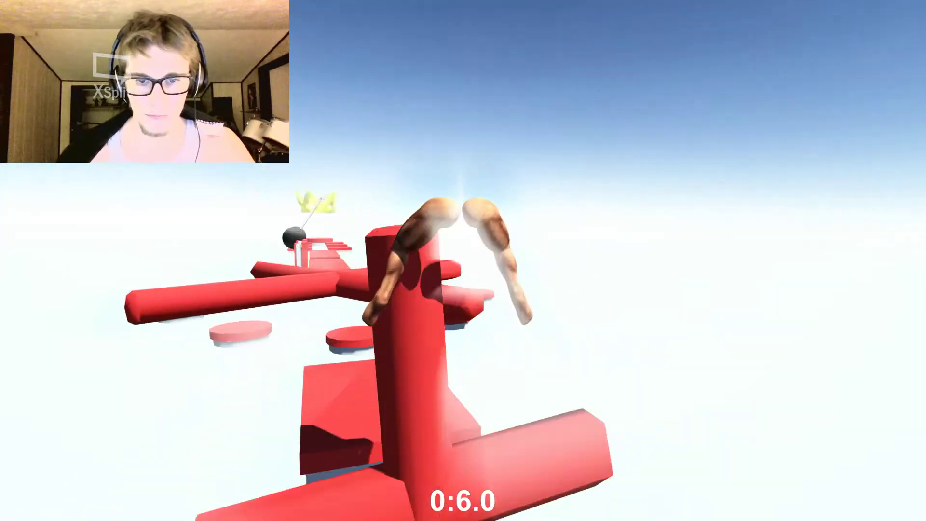
pyautogui.press('w')
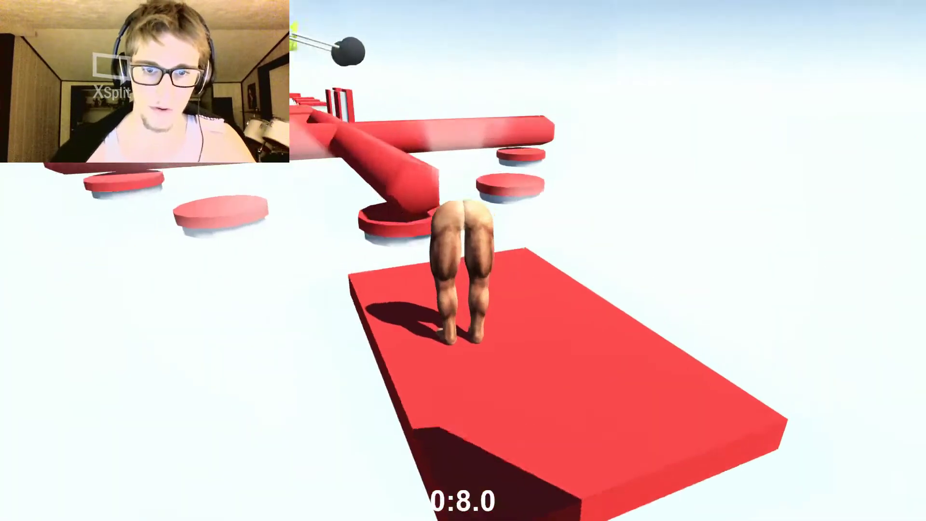
pyautogui.press('w')
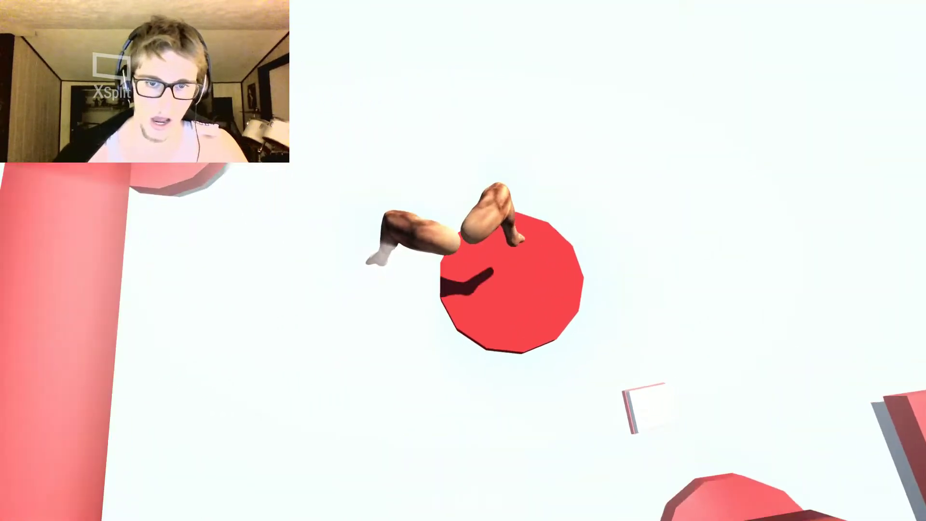
pyautogui.press('w')
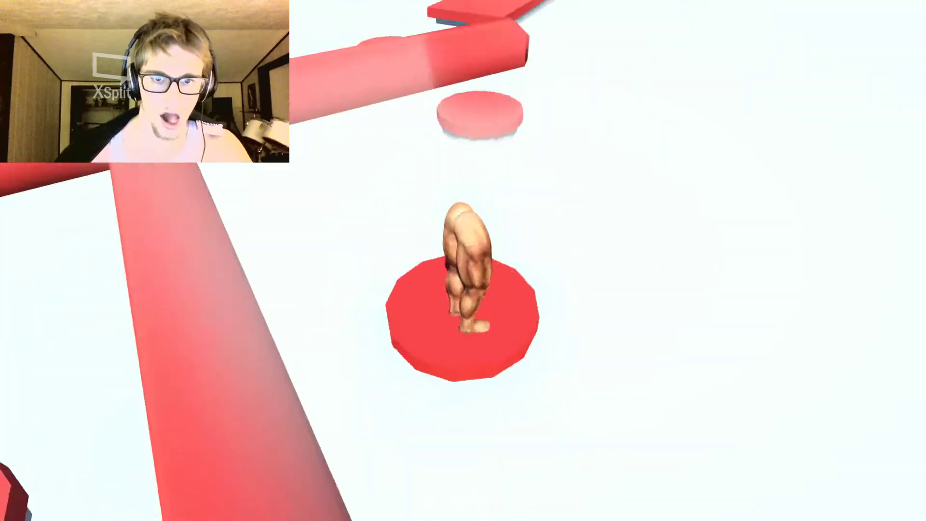
pyautogui.press('w')
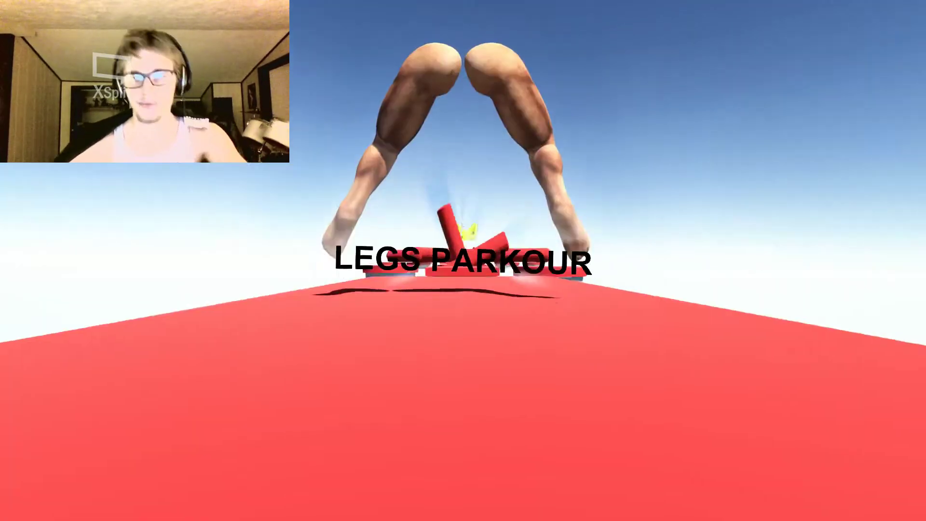
# Step: Launch off the runway and walk forward onto the walled red walkway
pyautogui.press('w')
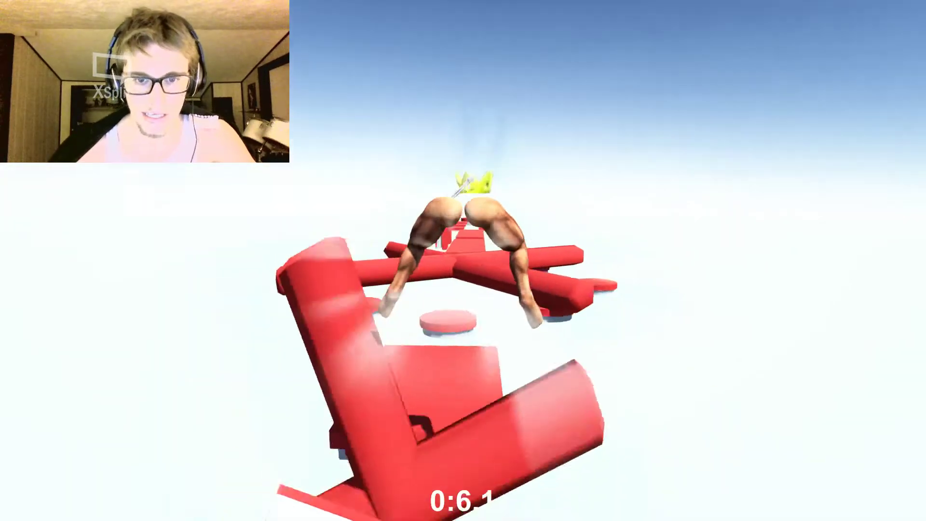
pyautogui.press('w')
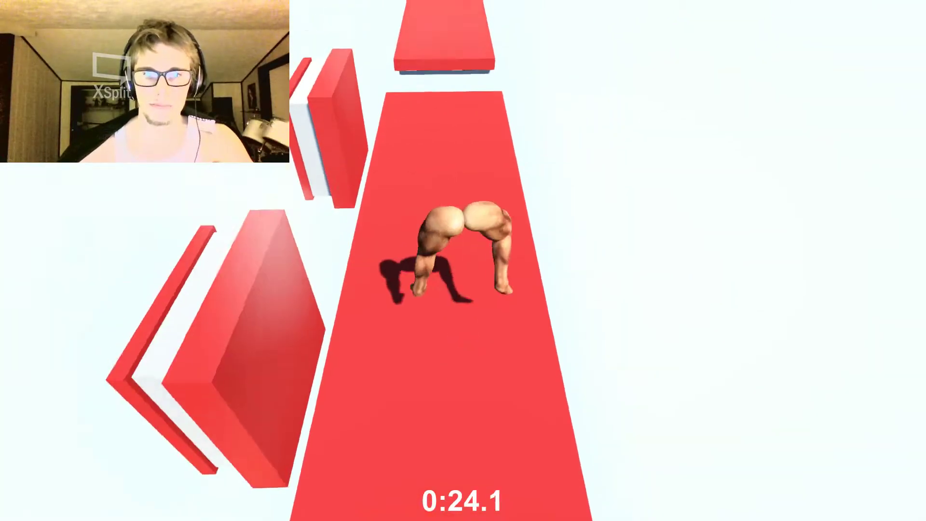
# Step: Walk the legs past the red walls to the walkway's end, waiting for the wrecking balls
pyautogui.press('w')
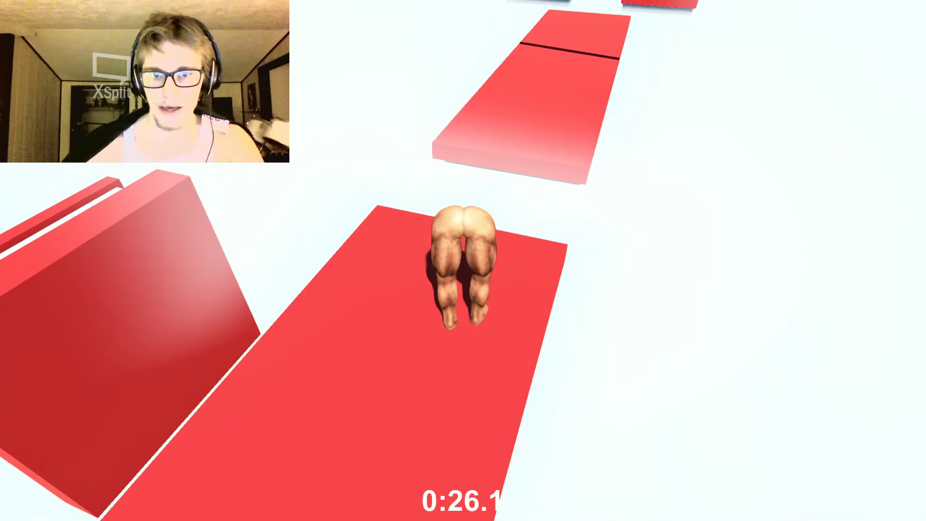
pyautogui.press('w')
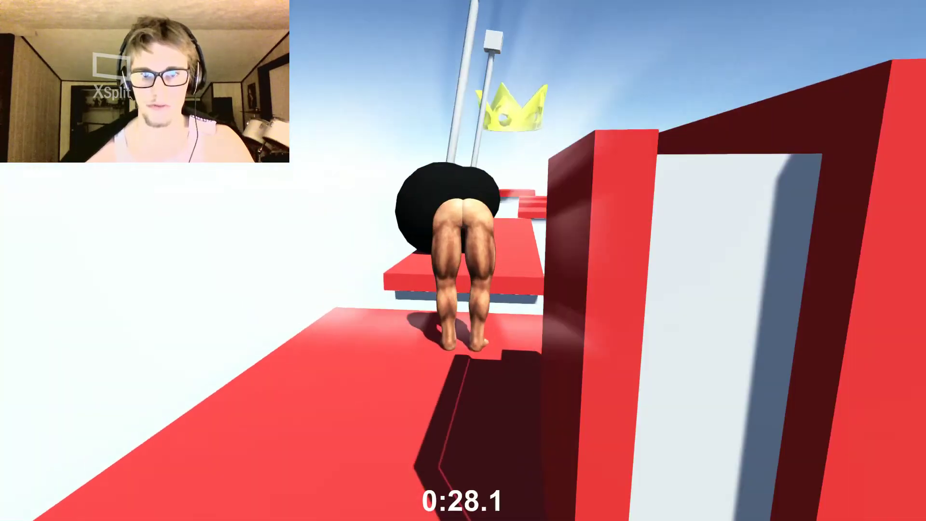
pyautogui.press('w')
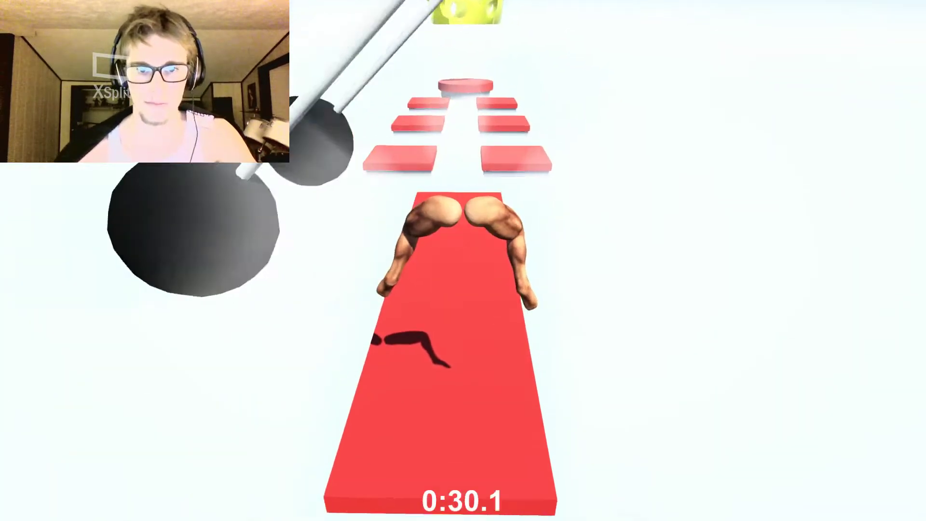
pyautogui.press('w')
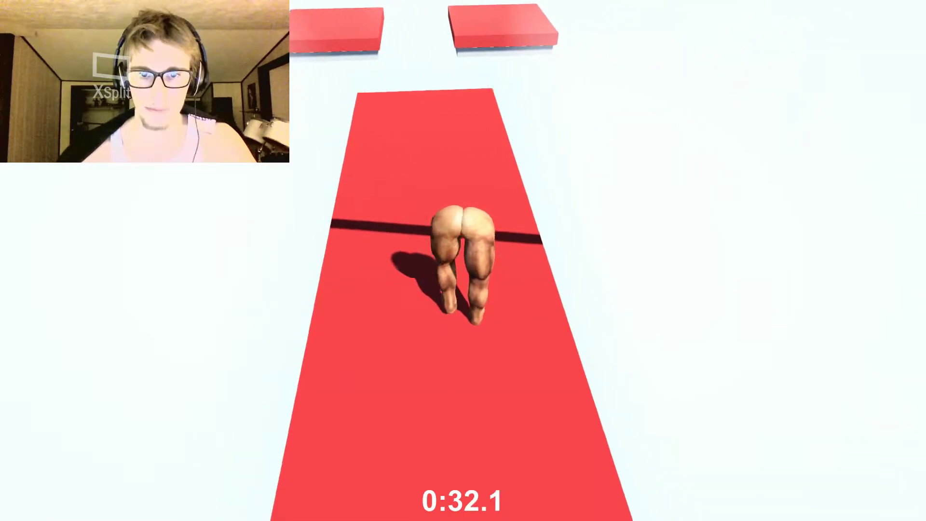
pyautogui.press('w')
pyautogui.press('w')
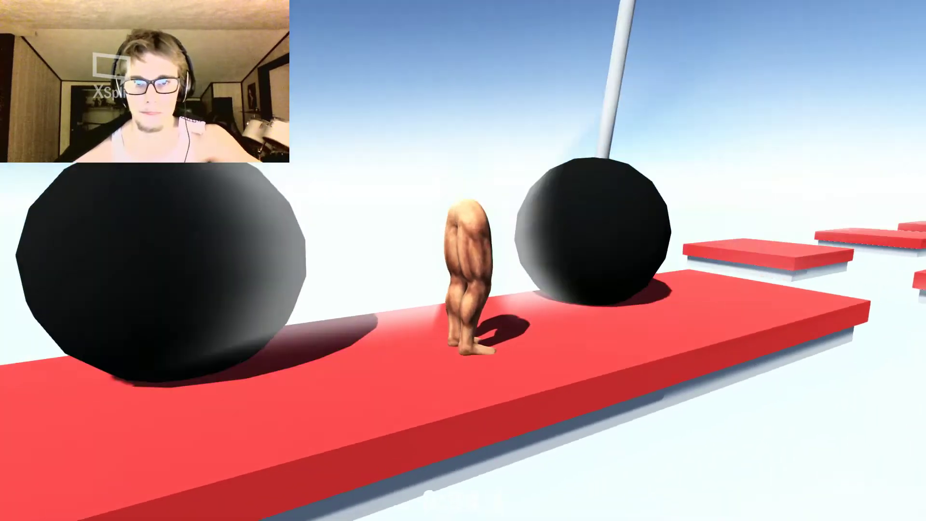
pyautogui.press('w')
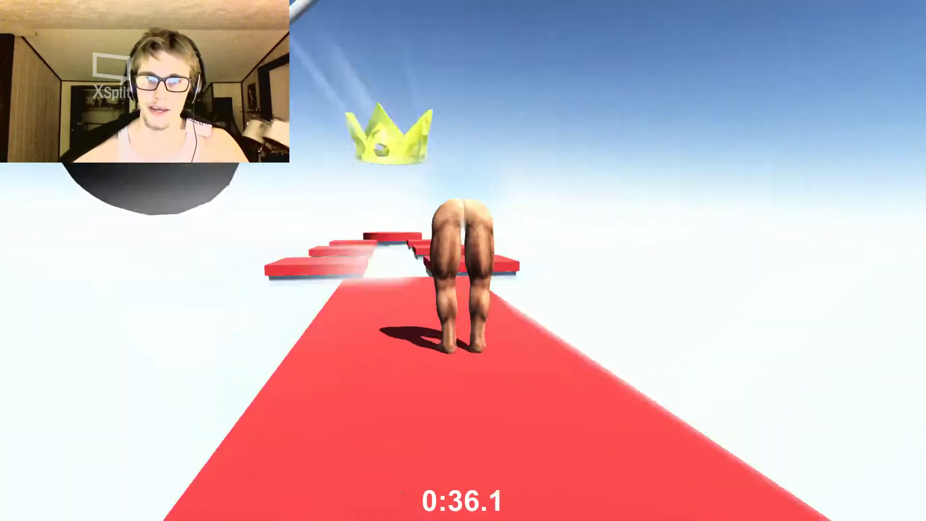
pyautogui.press('w')
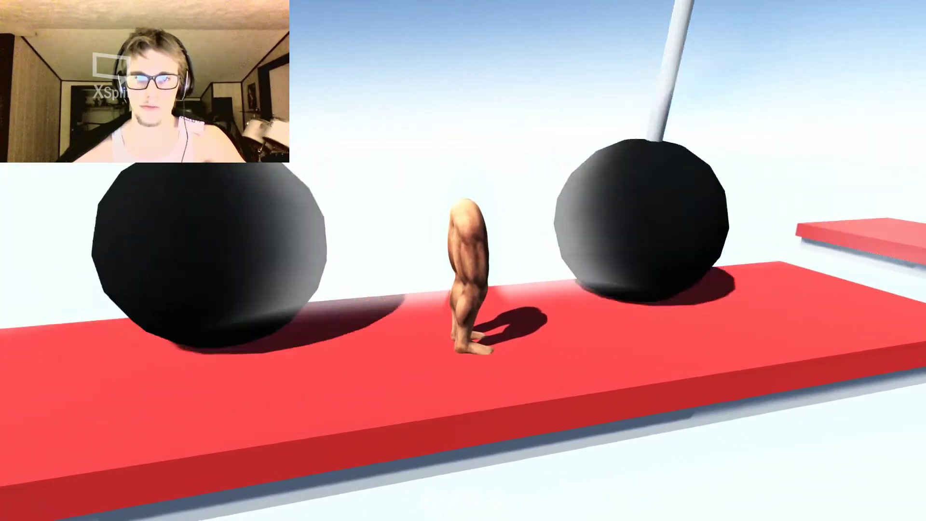
# Step: Turn toward the crown and walk along the walkway past the wrecking balls
pyautogui.press('w')
pyautogui.press('w')
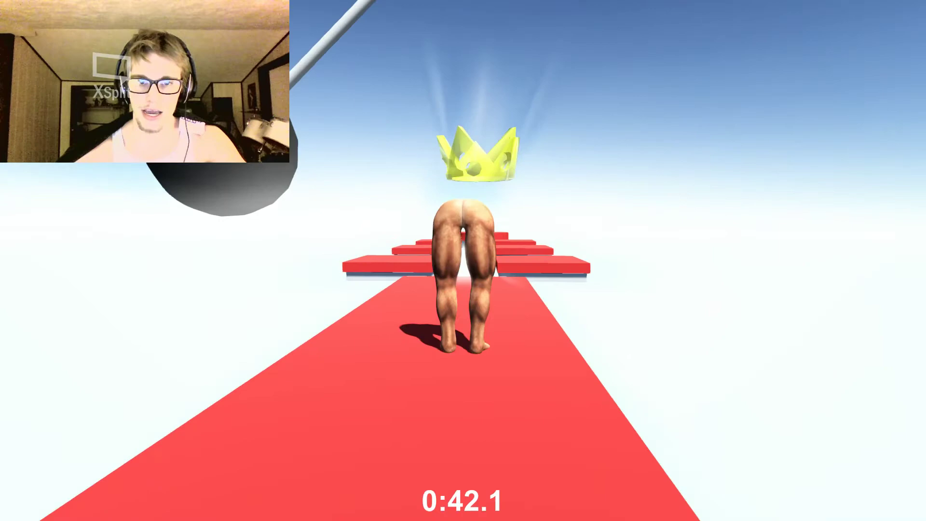
pyautogui.press('w')
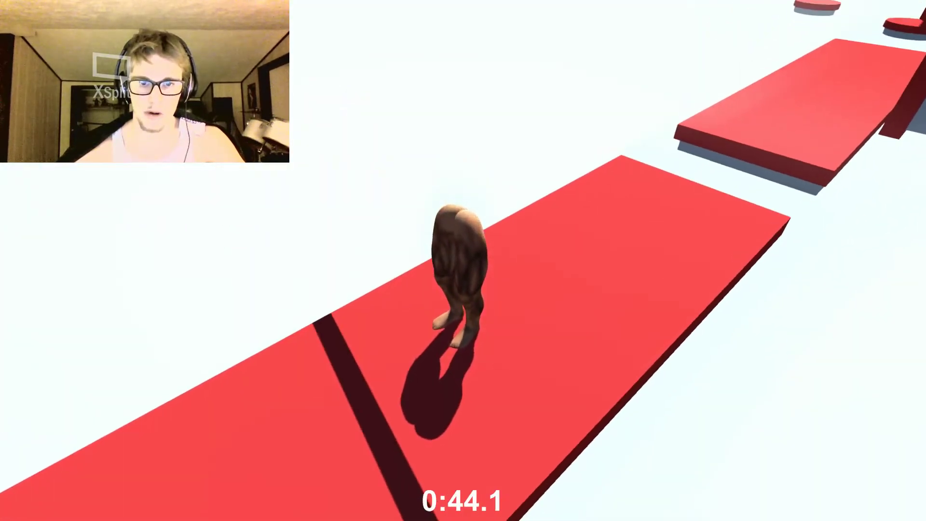
pyautogui.press('w')
pyautogui.press('w')
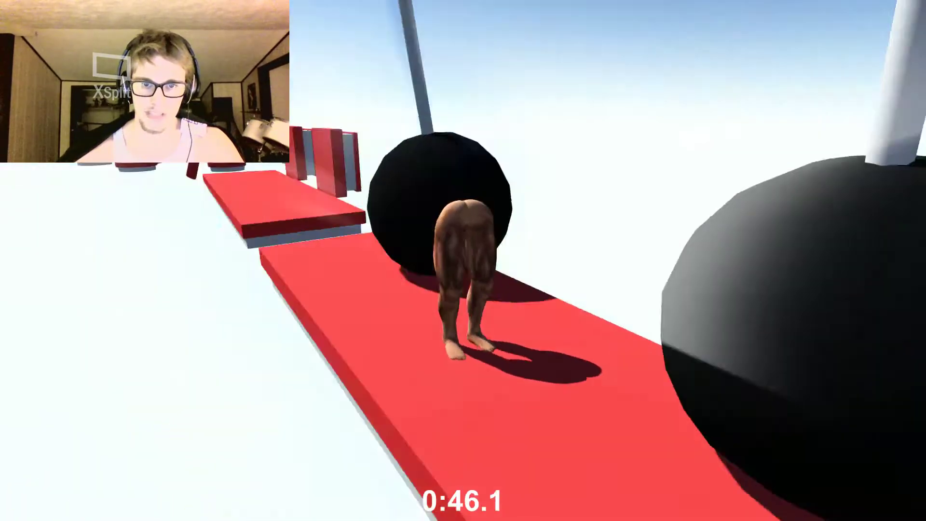
pyautogui.press('w')
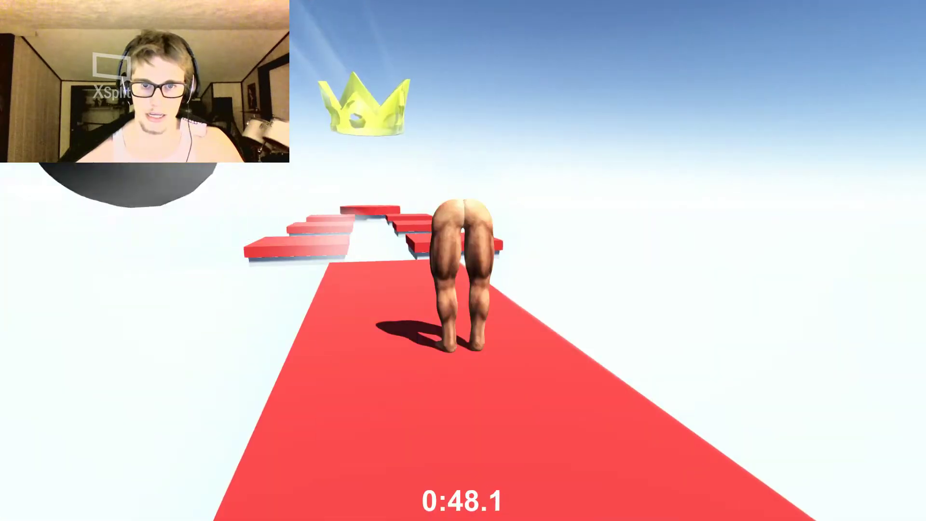
pyautogui.press('w')
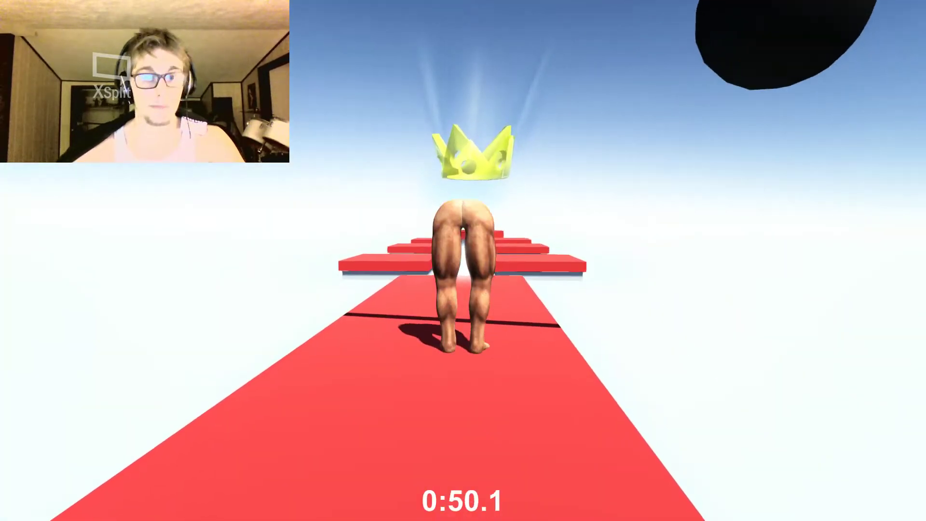
# Step: Step onto the red stepping platforms and keep advancing past the wrecking balls
pyautogui.press('w')
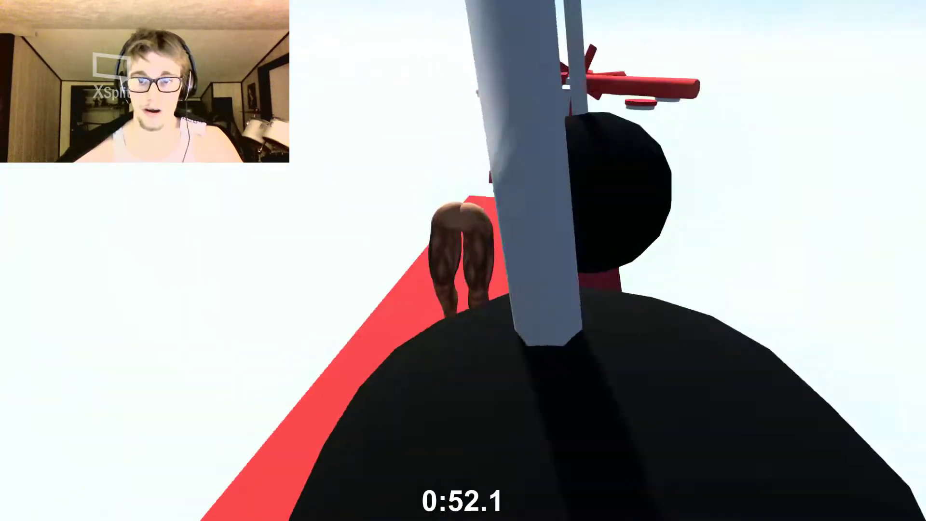
pyautogui.press('w')
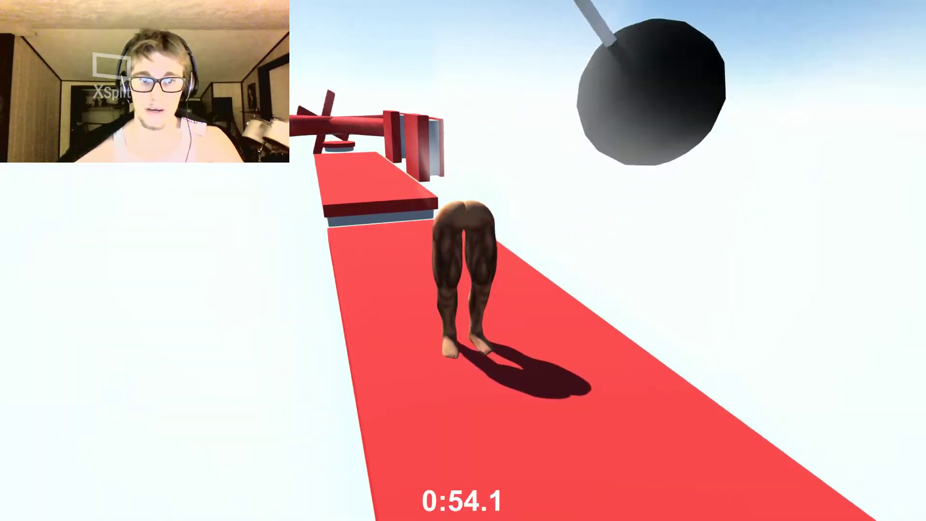
pyautogui.press('w')
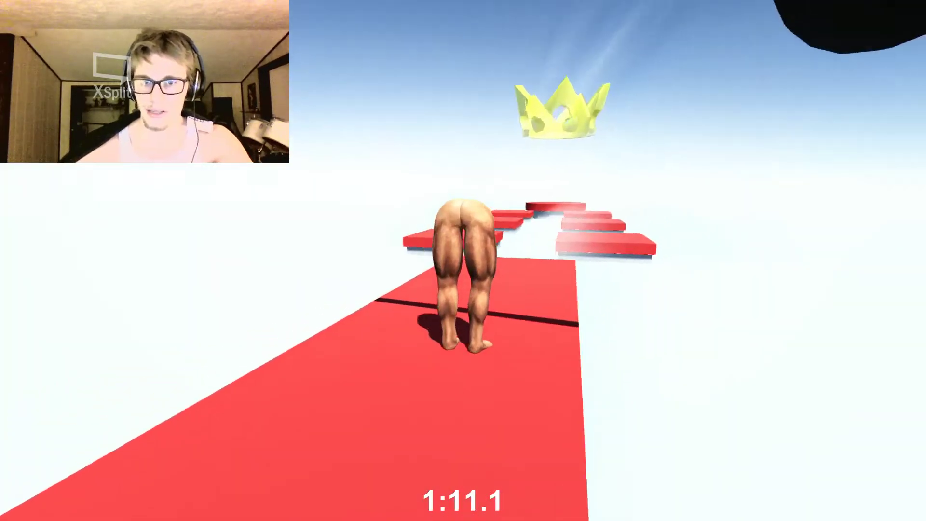
pyautogui.press('w')
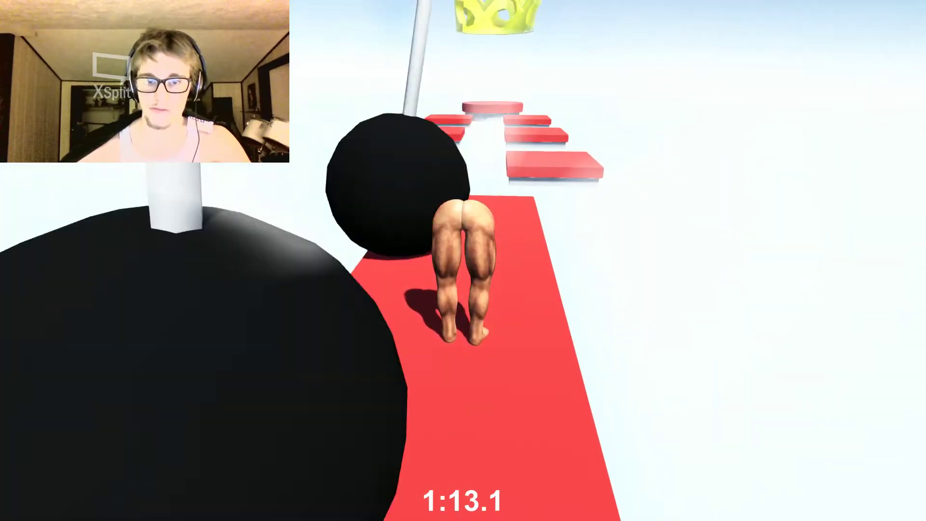
pyautogui.press('w')
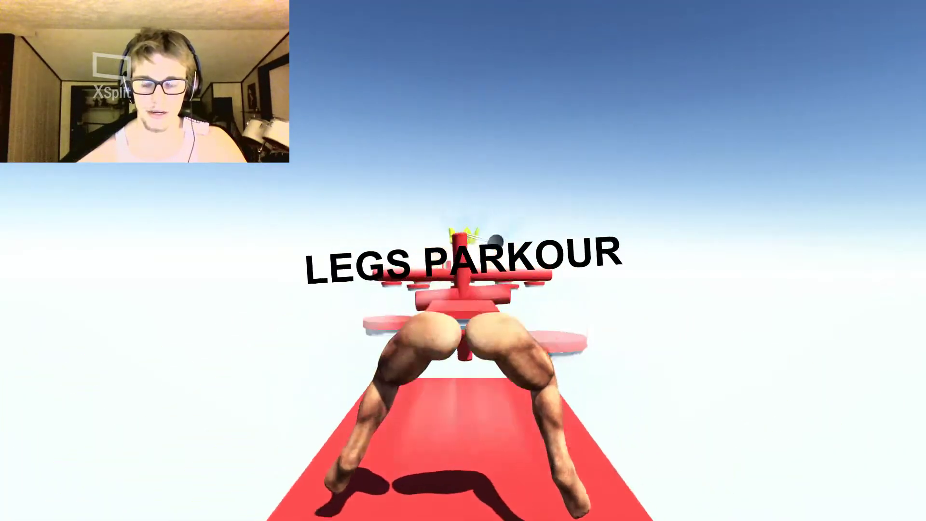
# Step: Hop from the runway onto the first disc and rectangular platform, then retry from the runway
pyautogui.press('w')
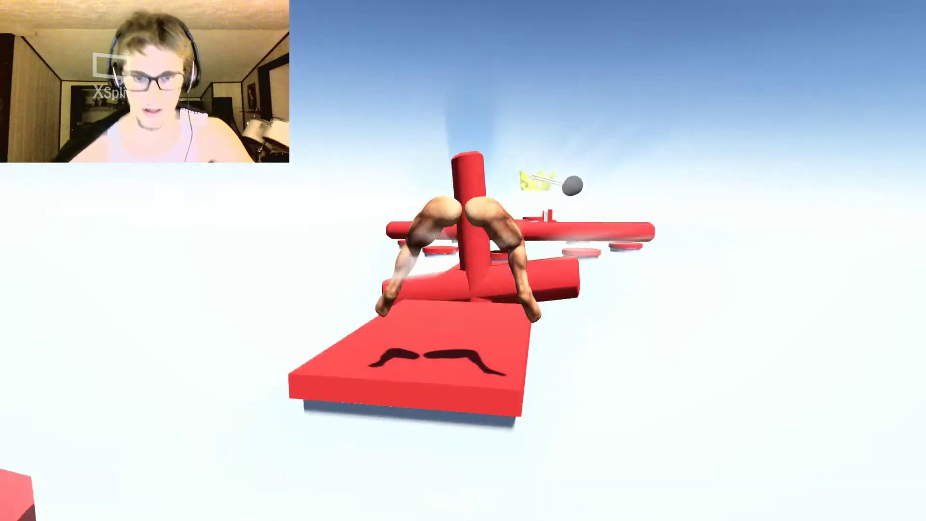
pyautogui.press('w')
pyautogui.press('w')
pyautogui.press('space')
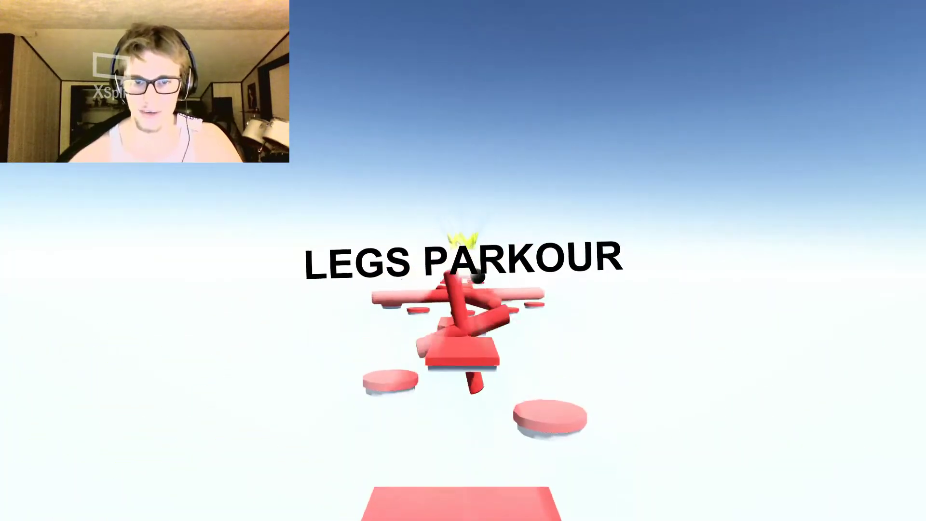
pyautogui.press('space')
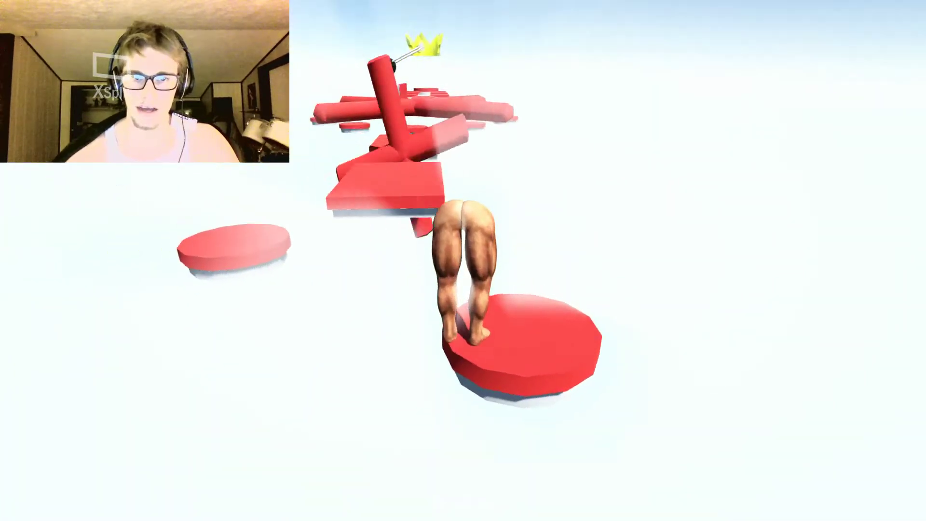
pyautogui.press('w')
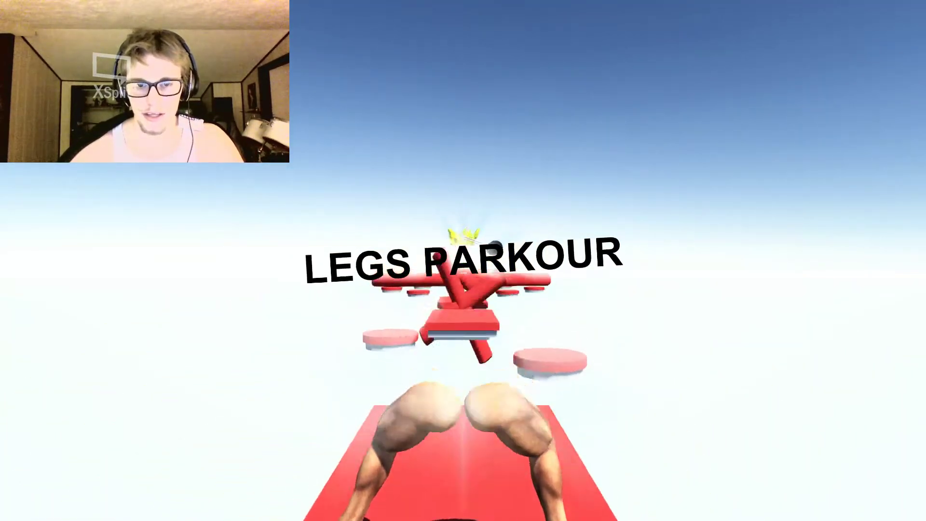
# Step: Leap off the runway across the round and square platforms toward the red cross
pyautogui.press('w')
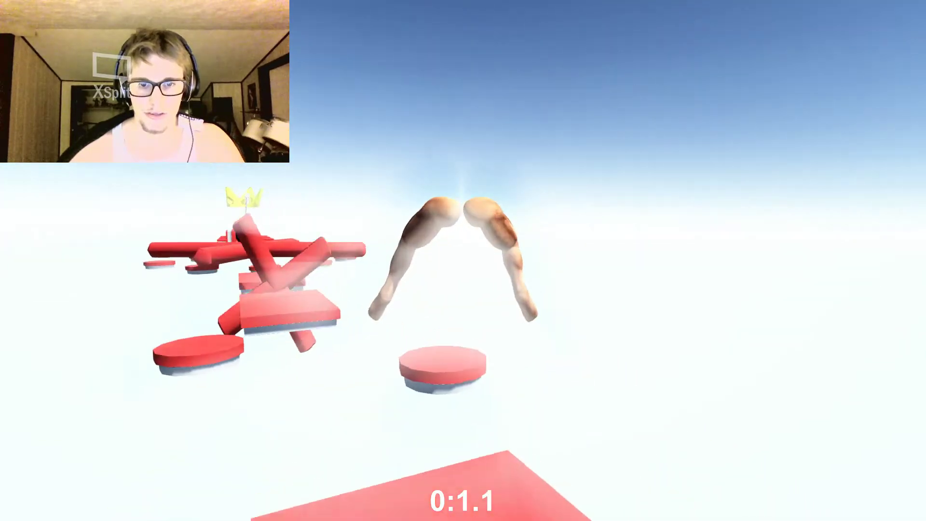
pyautogui.press('space')
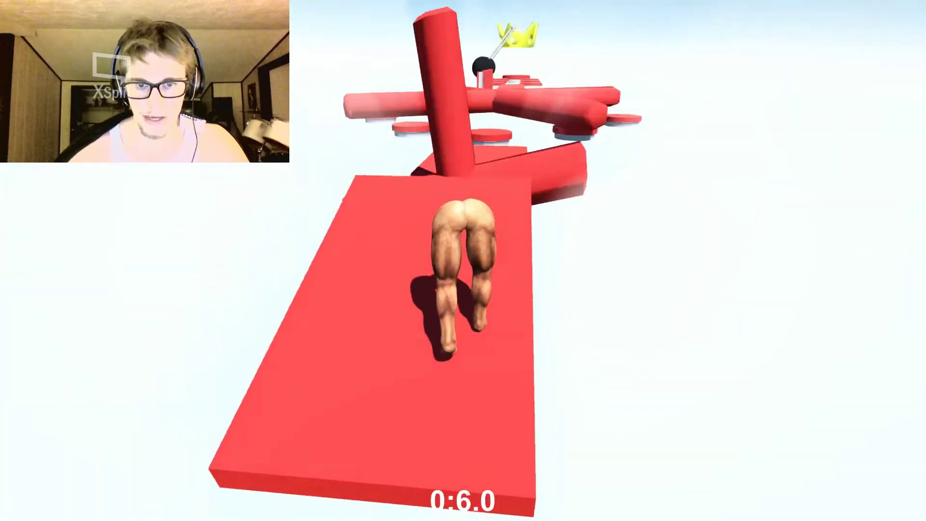
pyautogui.press('w')
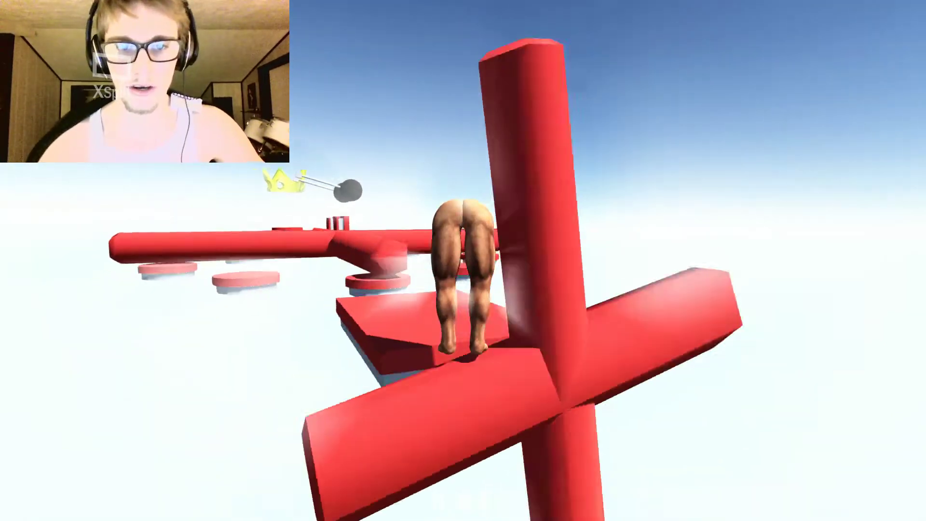
pyautogui.press('space')
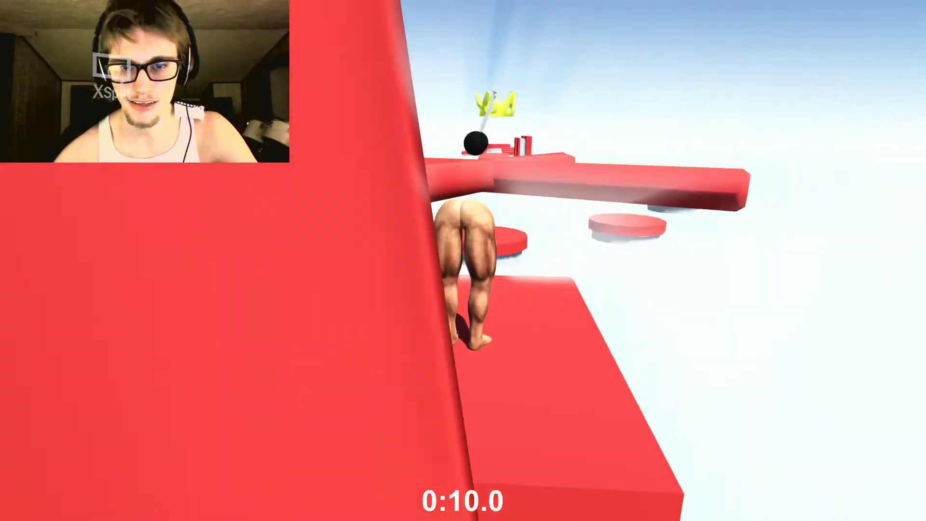
pyautogui.press('w')
pyautogui.press('space')
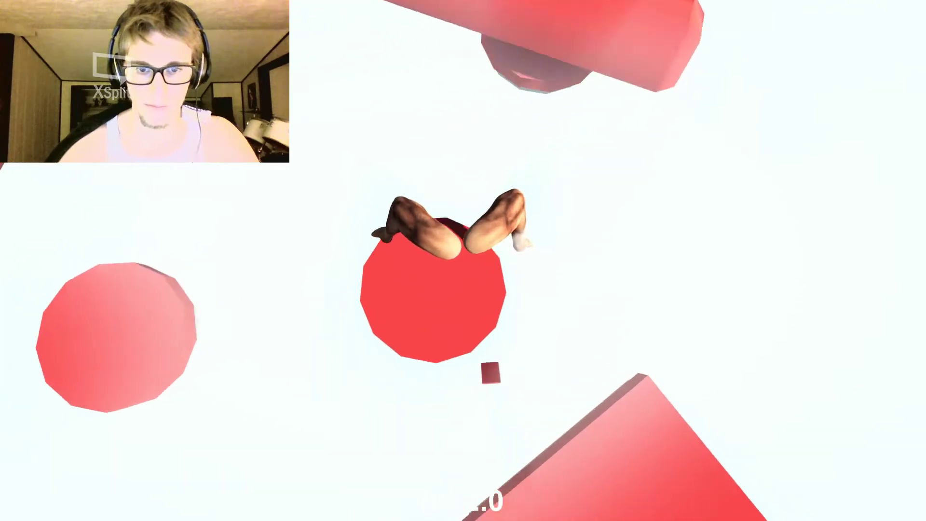
# Step: Jump between the red cylinders, then advance along the long red track
pyautogui.press('space')
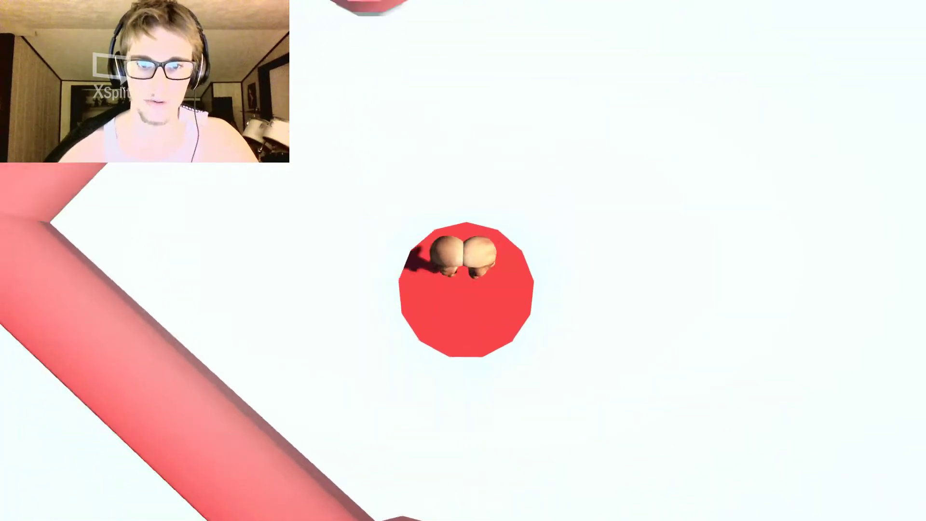
pyautogui.press('space')
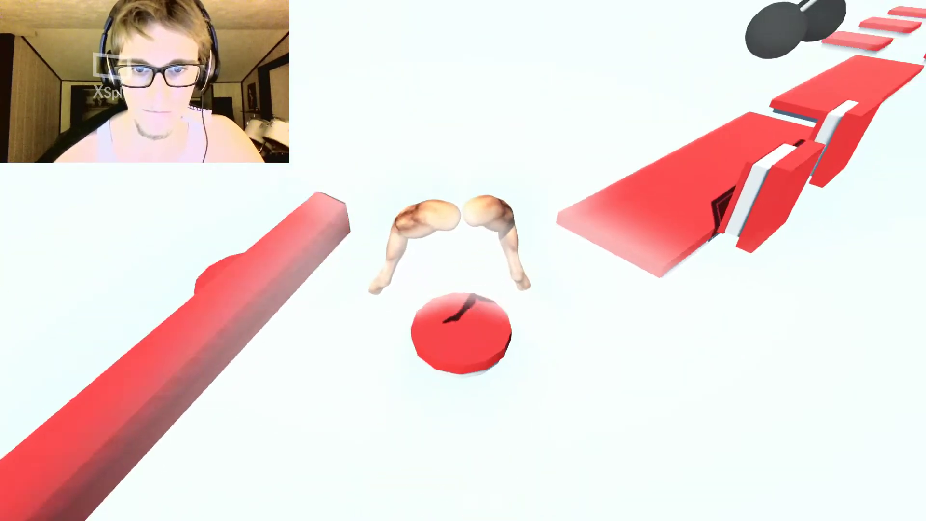
pyautogui.press('space')
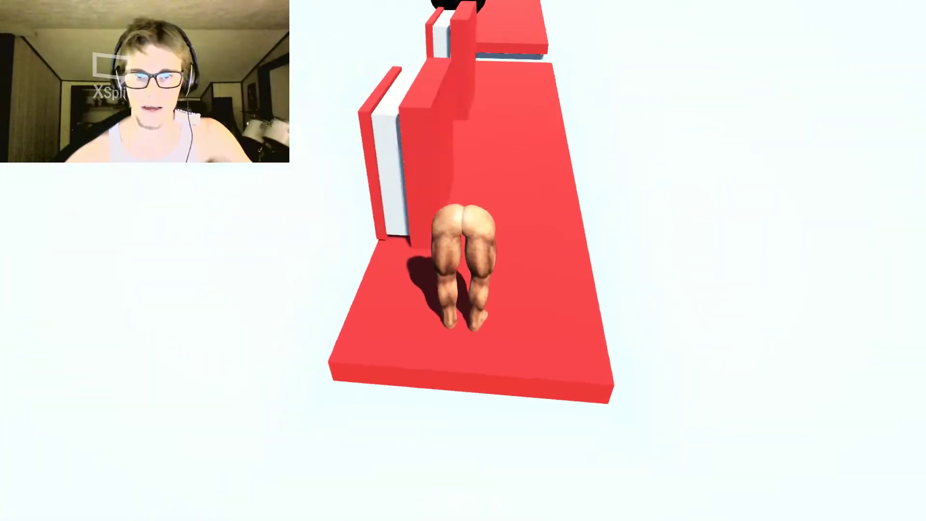
pyautogui.press('w')
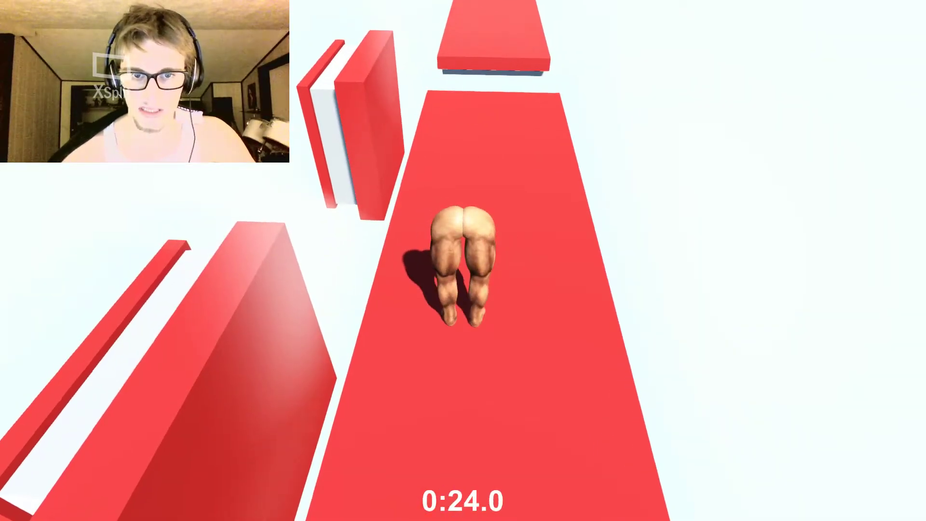
pyautogui.press('w')
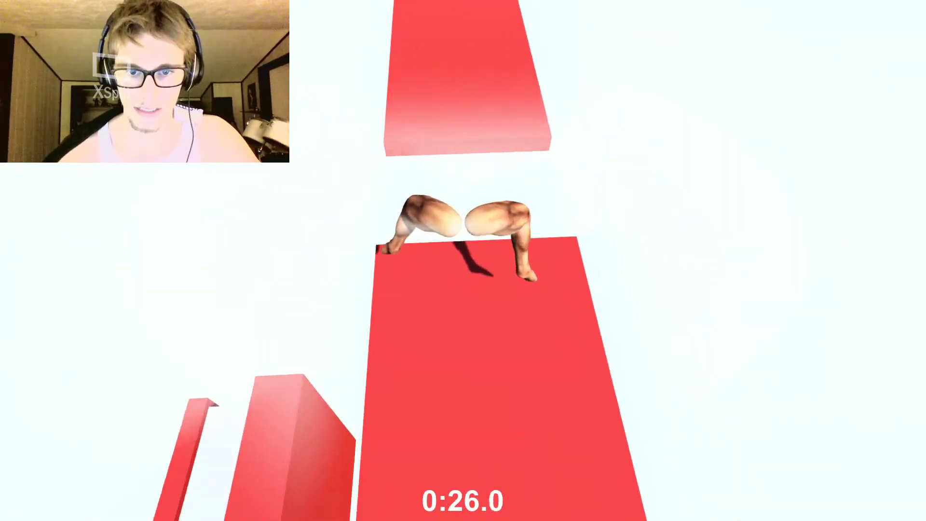
pyautogui.press('w')
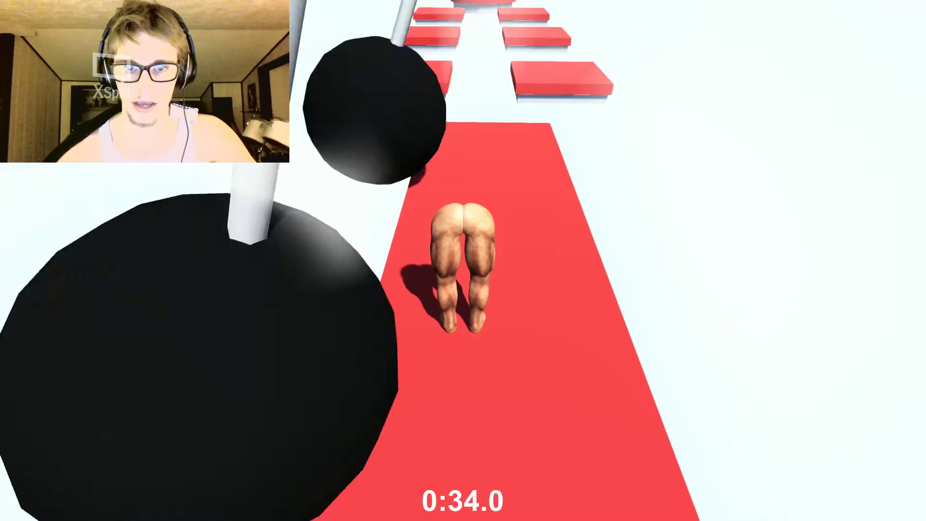
# Step: Reach the end of the track and jump along the square platforms toward the crown
pyautogui.press('w')
pyautogui.press('w')
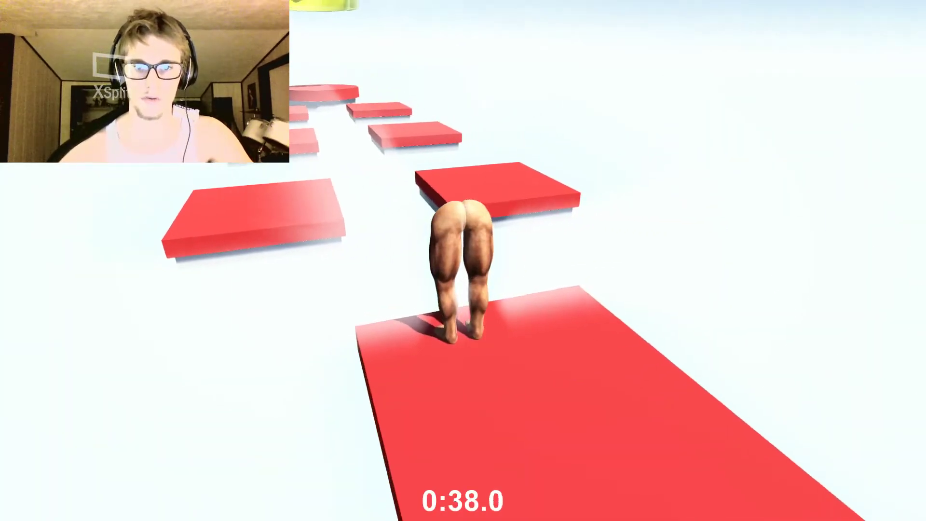
pyautogui.press('space')
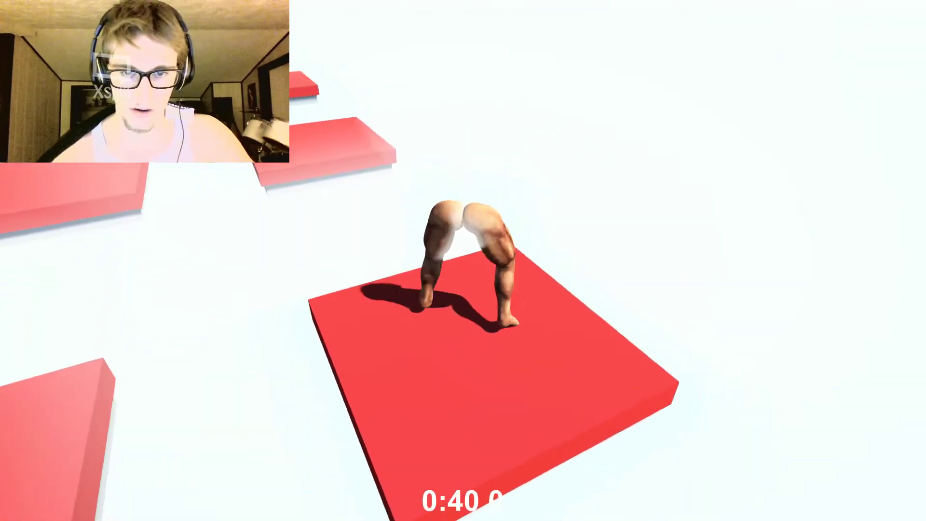
pyautogui.press('a')
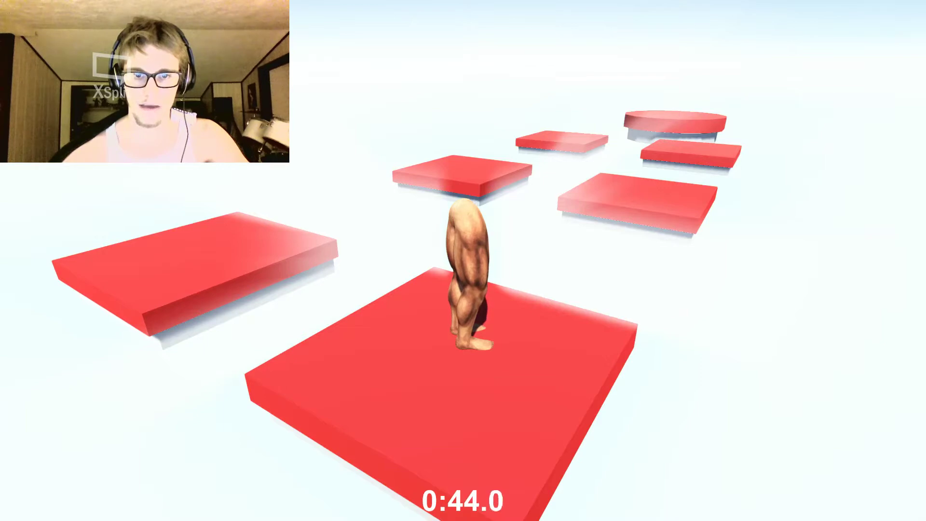
pyautogui.press('d')
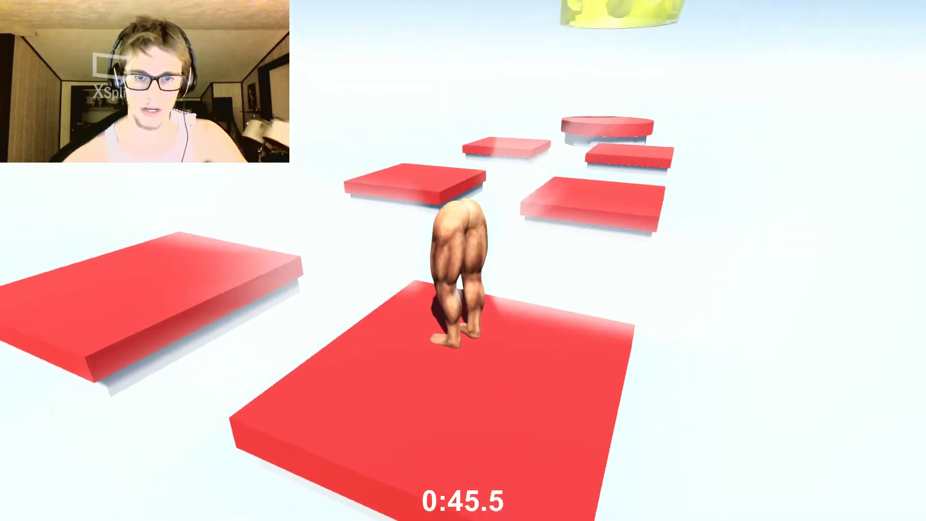
pyautogui.press('a')
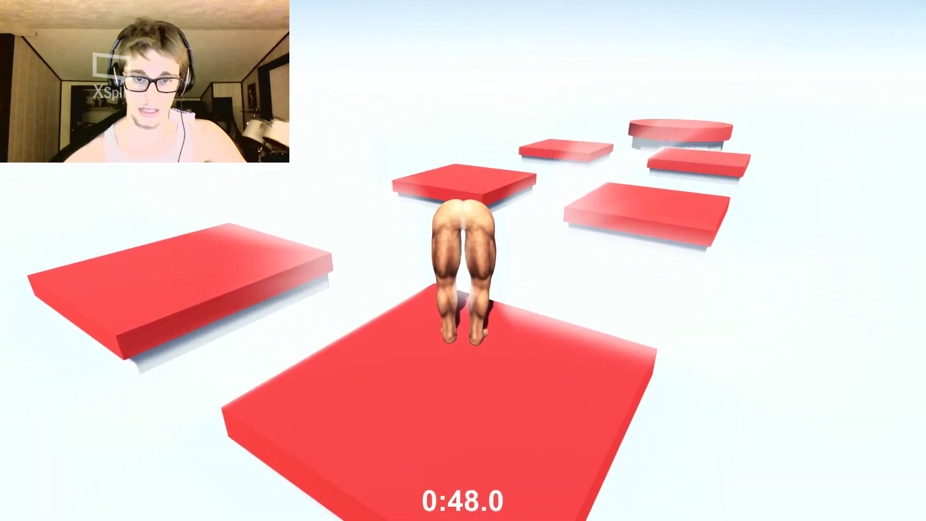
pyautogui.press('space')
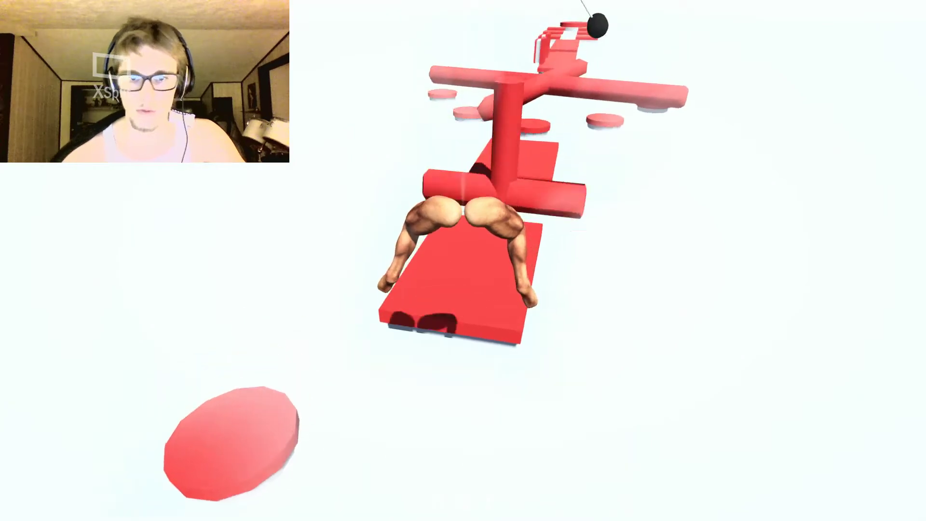
# Step: Hop from the round platform onto the long platform and over the red cross-beam
pyautogui.press('w')
pyautogui.press('space')
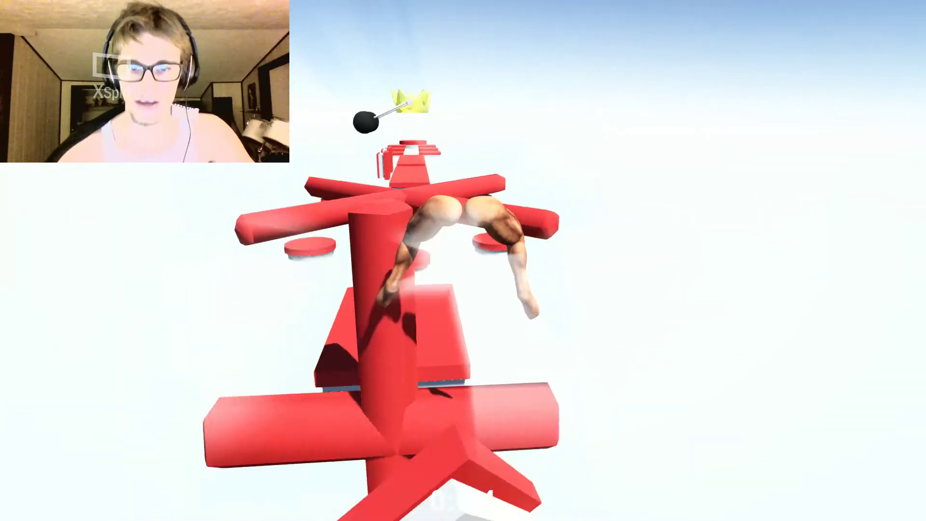
pyautogui.press('w')
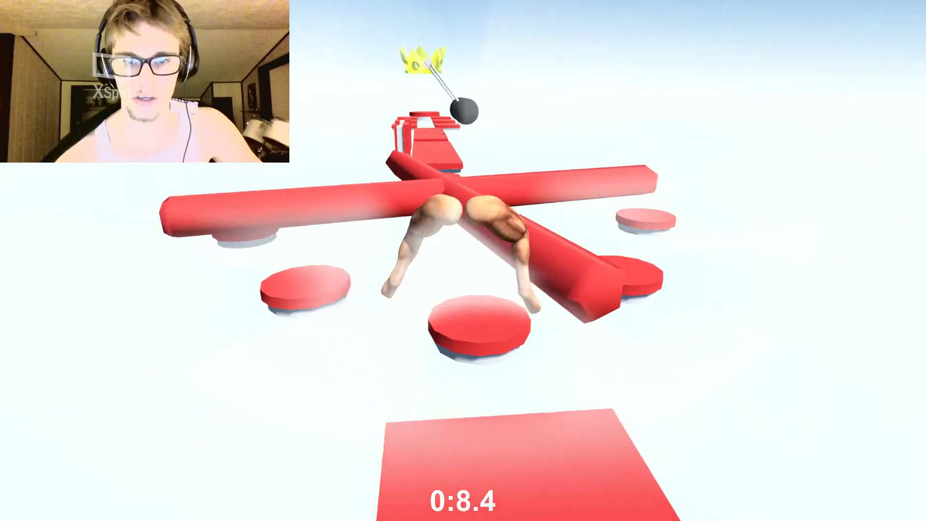
pyautogui.press('space')
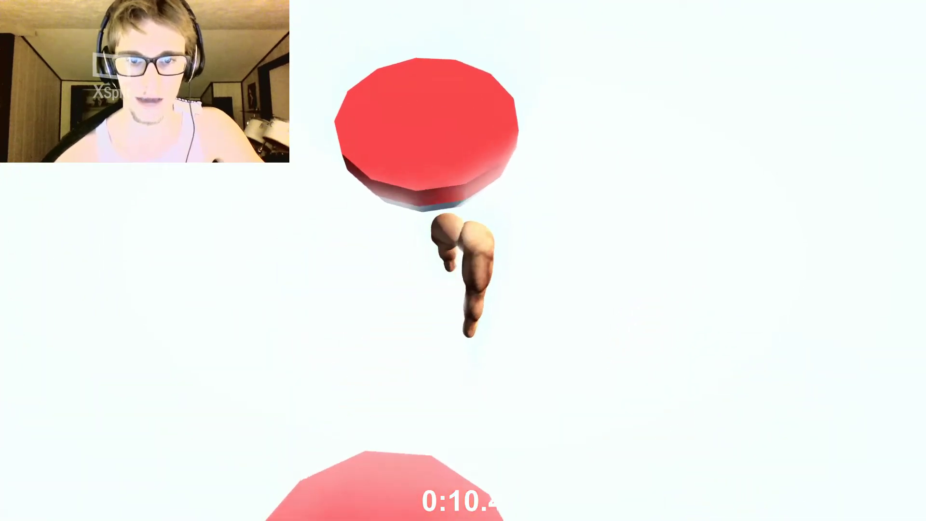